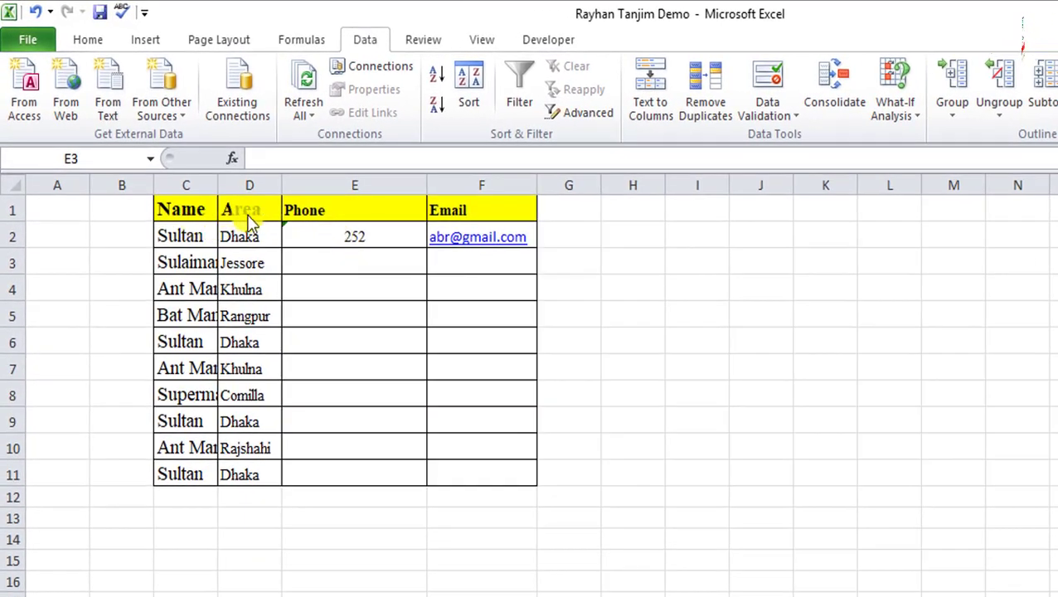
Try entering the duplicate 252 in E3 and cancel the rejection
left_click(349, 261)
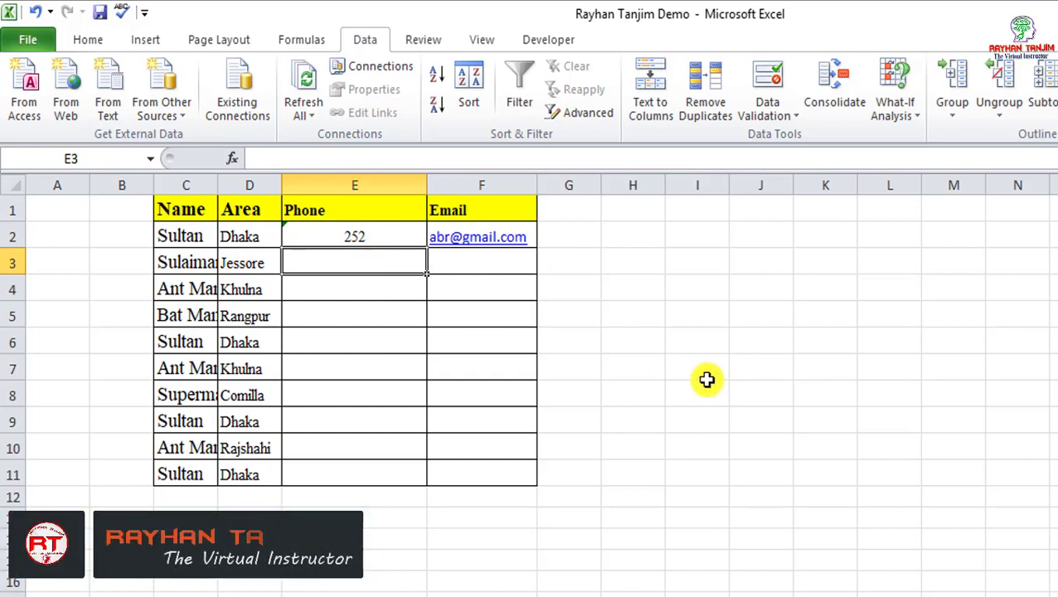
type("252")
key("Return")
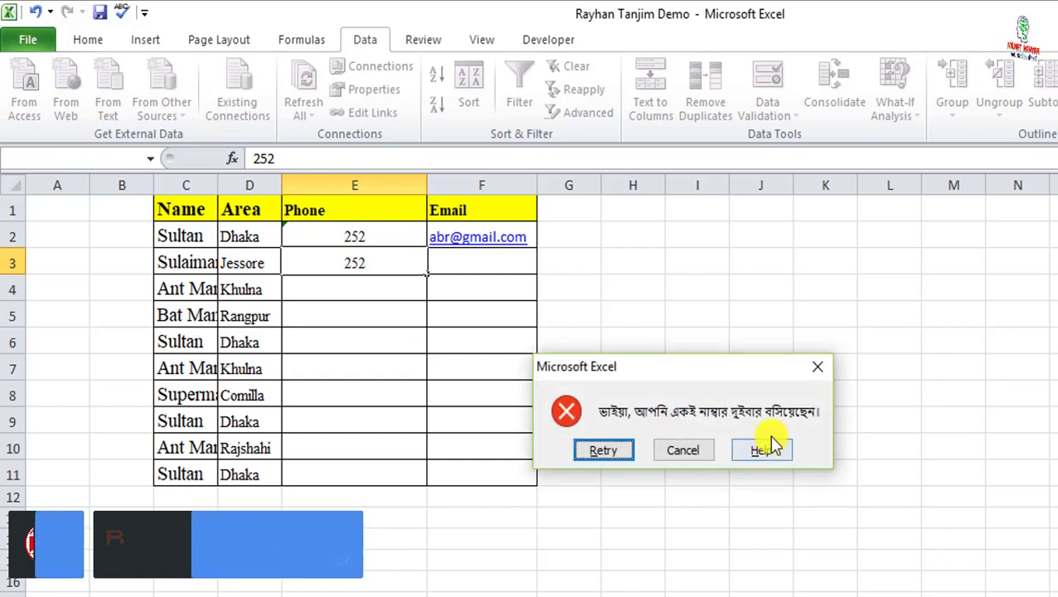
left_click(683, 450)
Enter 120 in row 9, then confirm a repeated 120 in row 10 is rejected
left_click(416, 421)
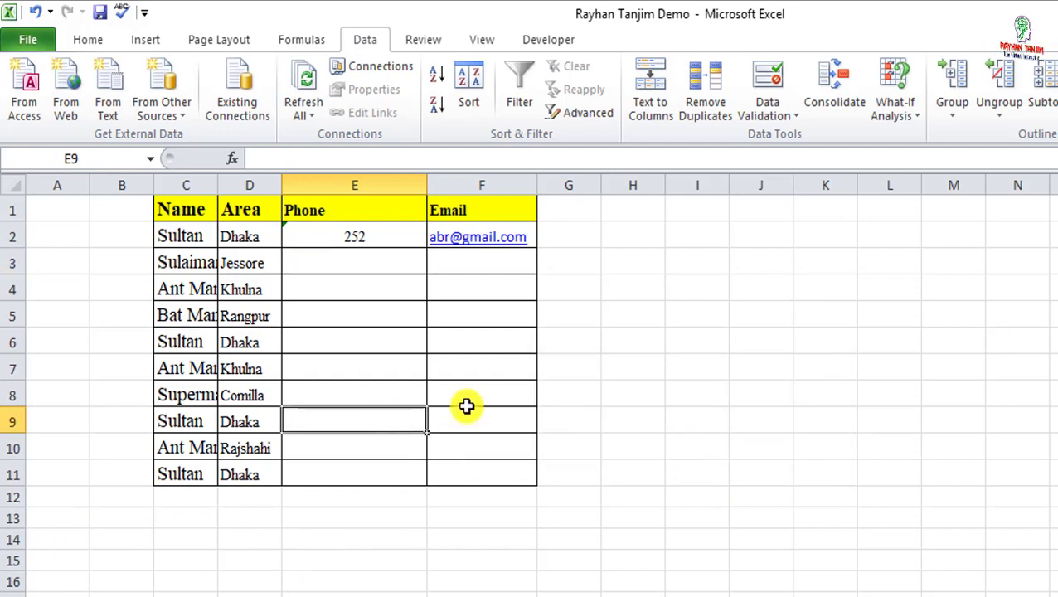
type("12")
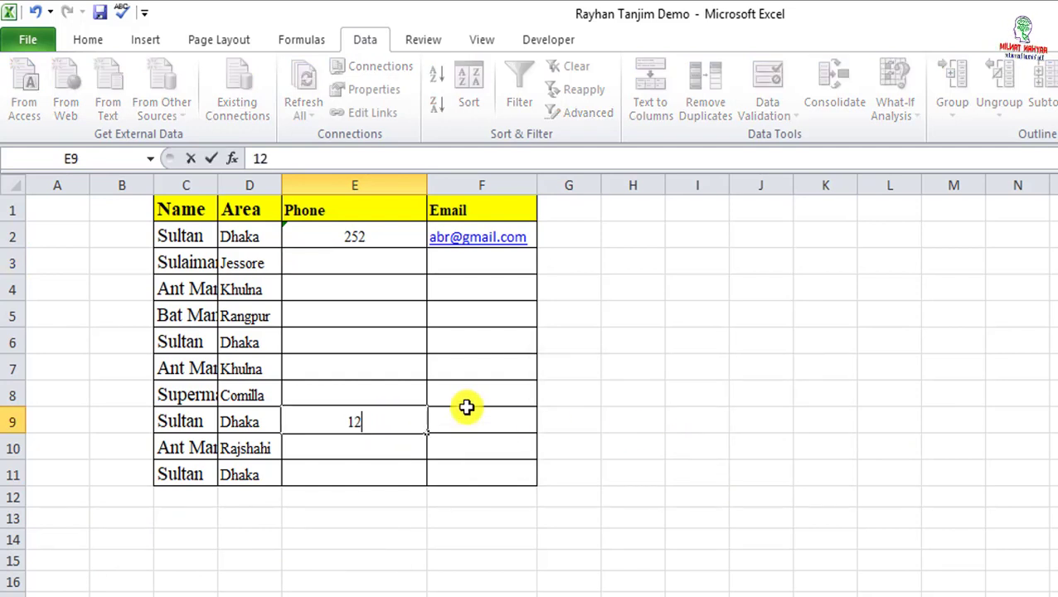
type("0")
left_click(683, 455)
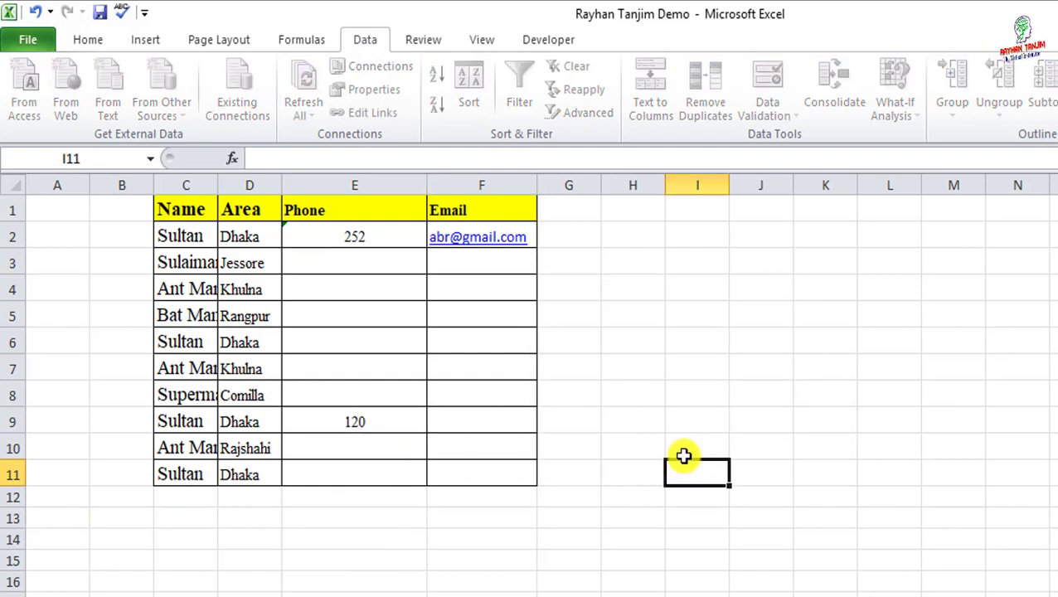
left_click(352, 448)
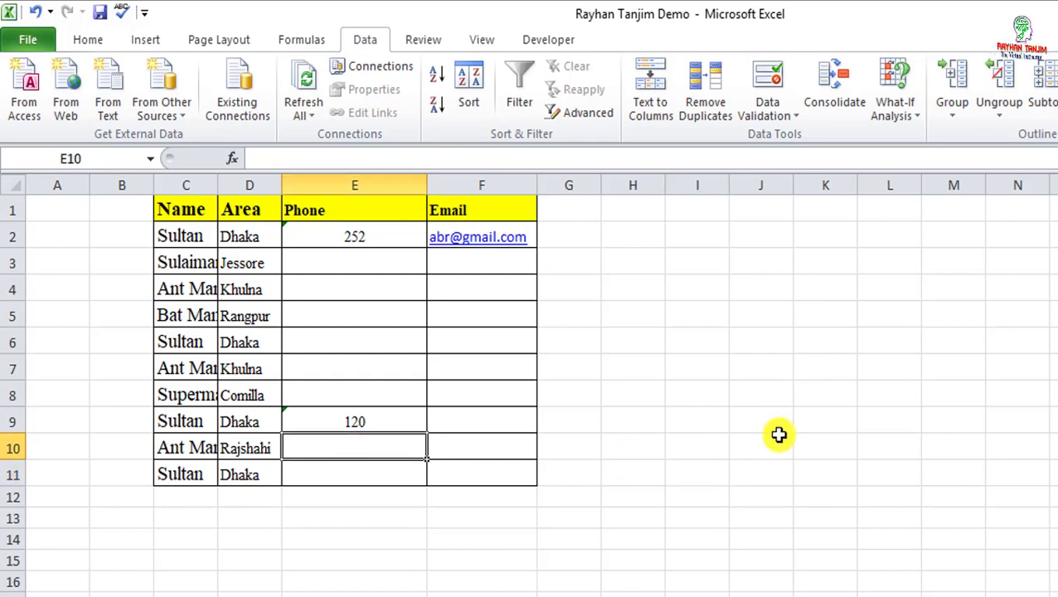
type("120.")
key("Return")
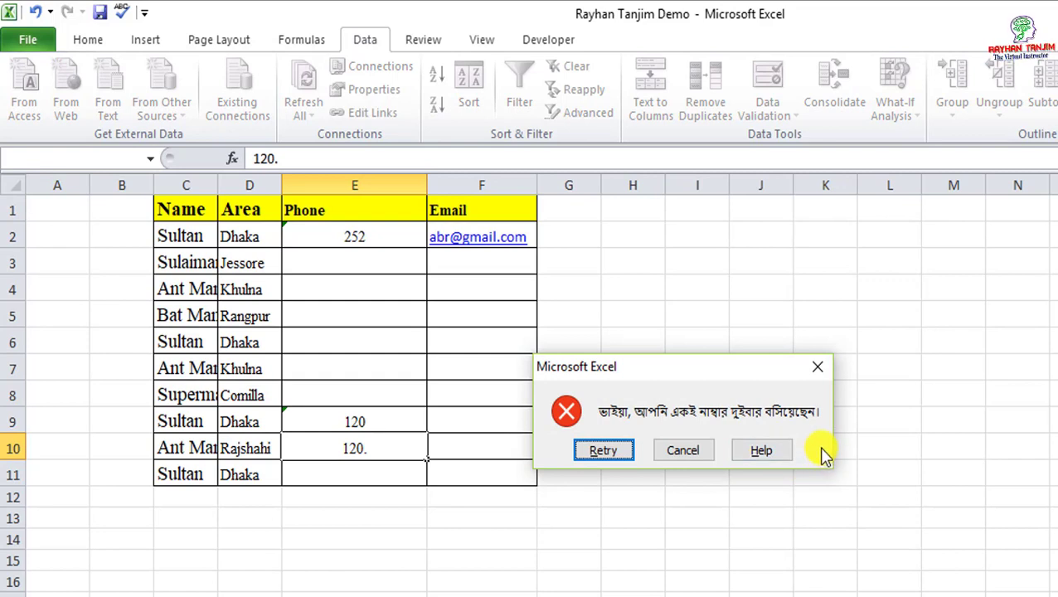
left_click(695, 457)
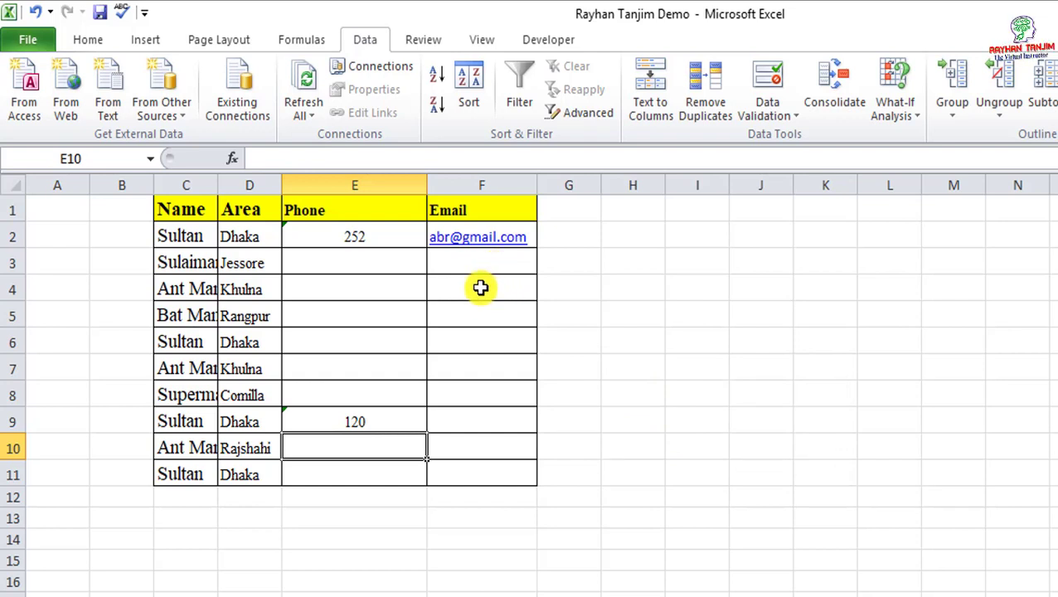
left_click(481, 287)
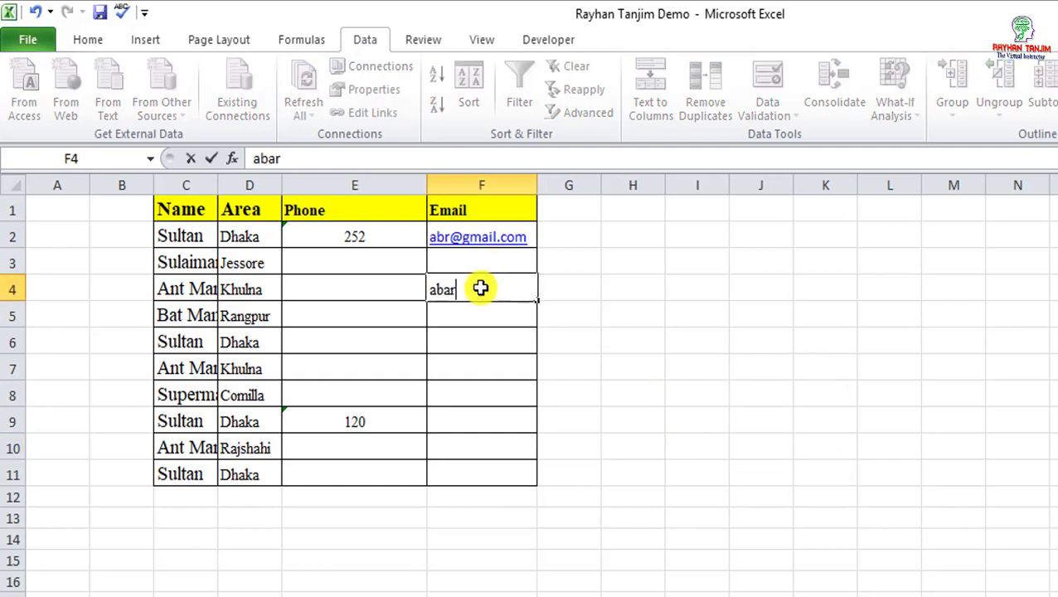
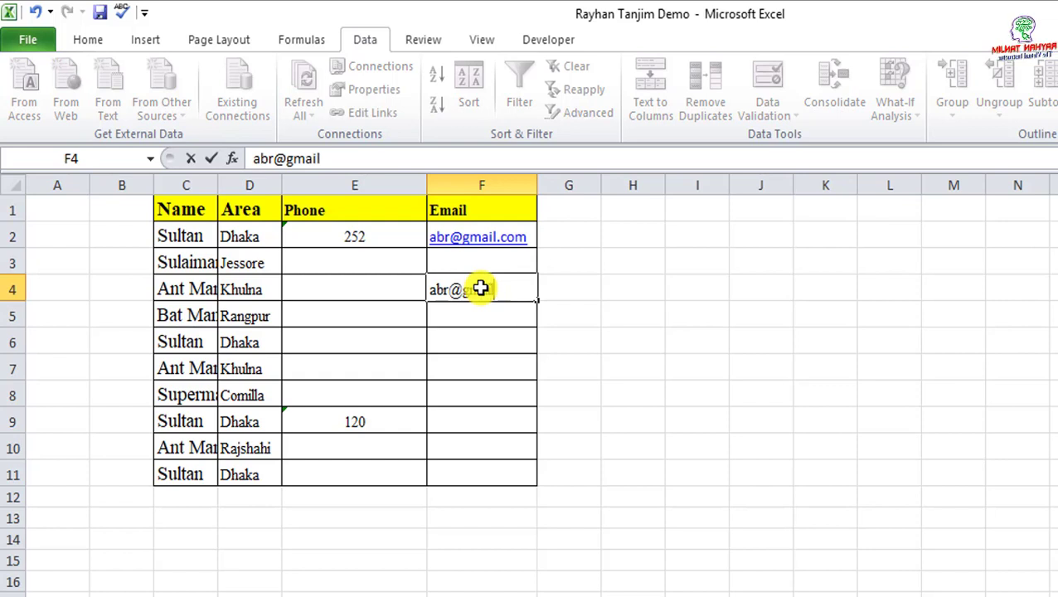
key("Return")
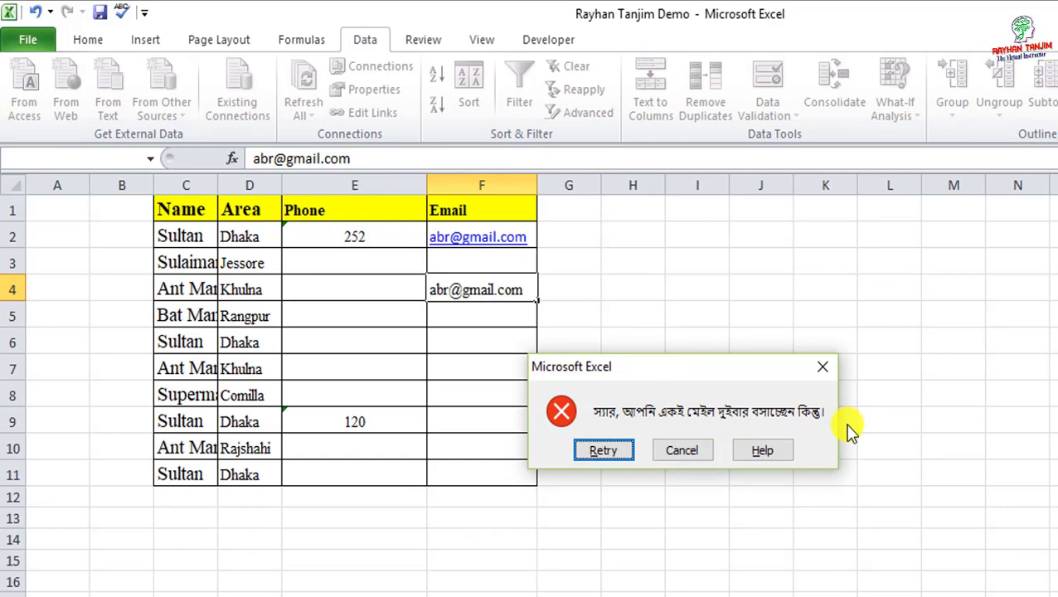
left_click(681, 450)
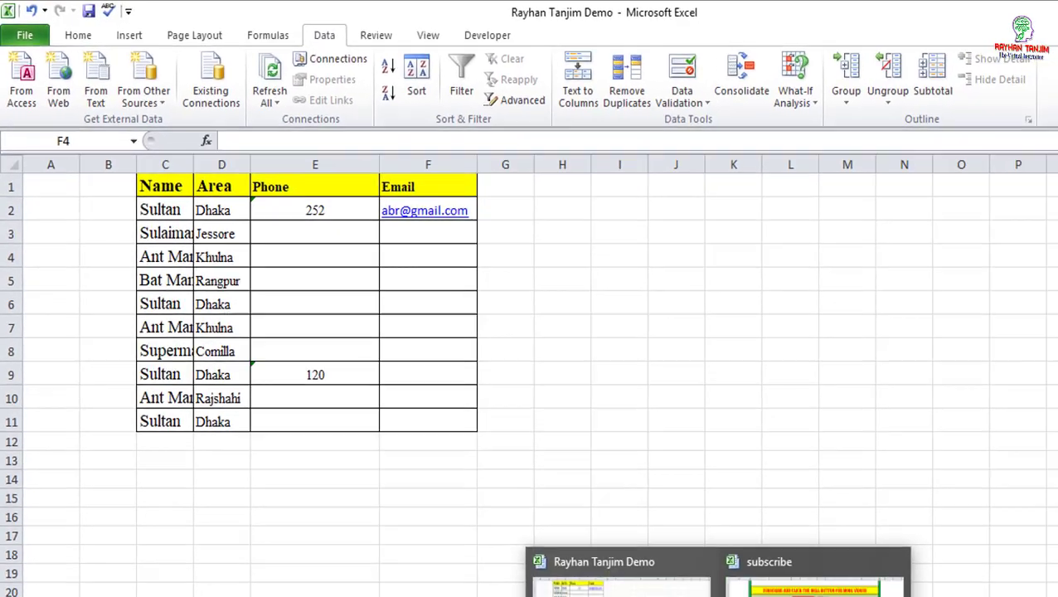
Switch to the workbook with the blank Name/Area/Phone/Mail table
left_click(814, 584)
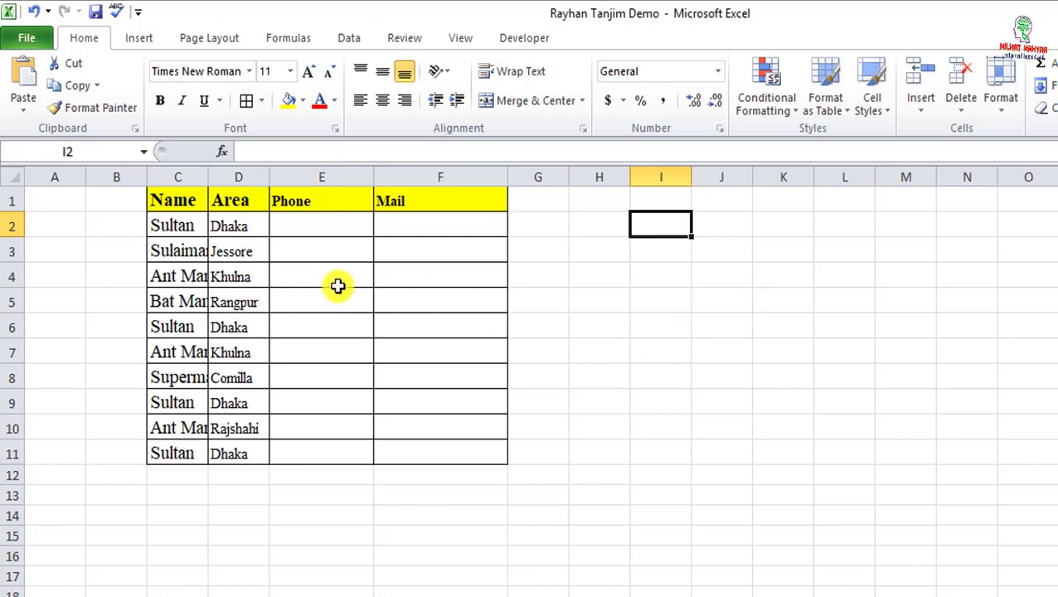
Open Data Validation for column E and set Allow to Custom
left_click(318, 179)
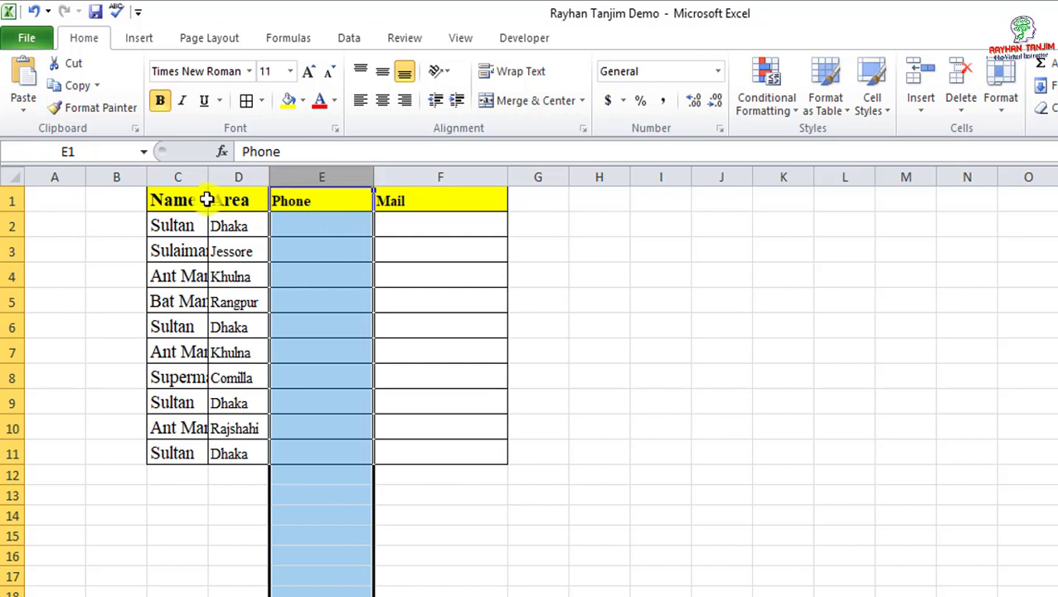
left_click(349, 42)
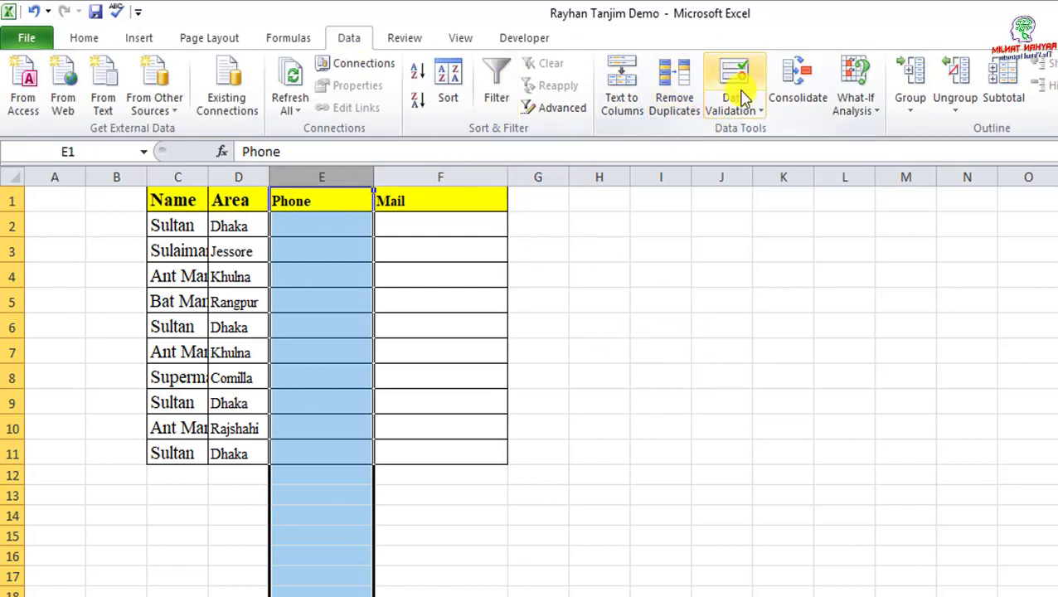
left_click(738, 111)
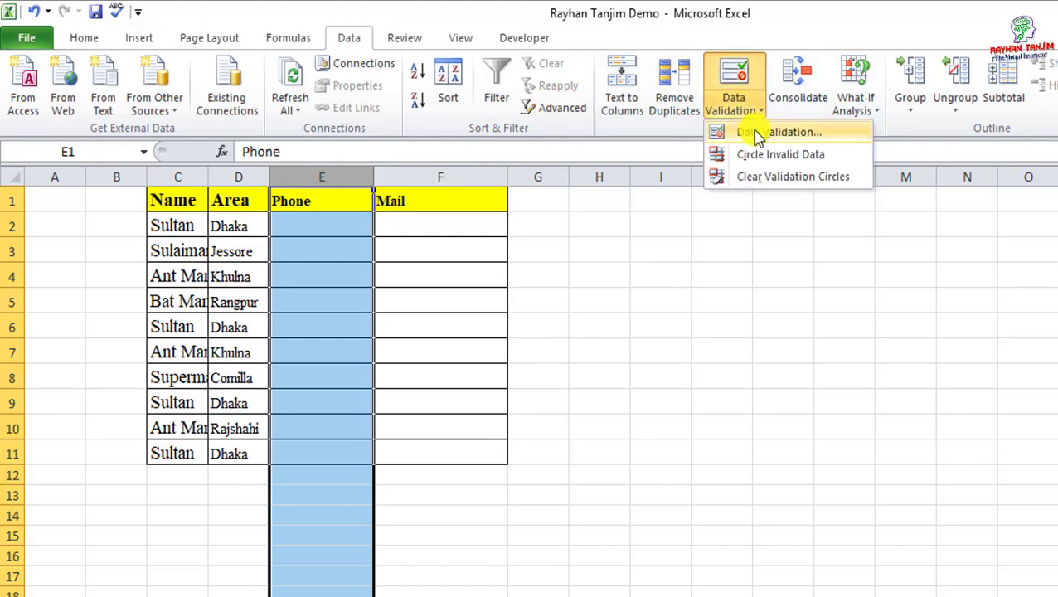
left_click(754, 135)
left_click(569, 212)
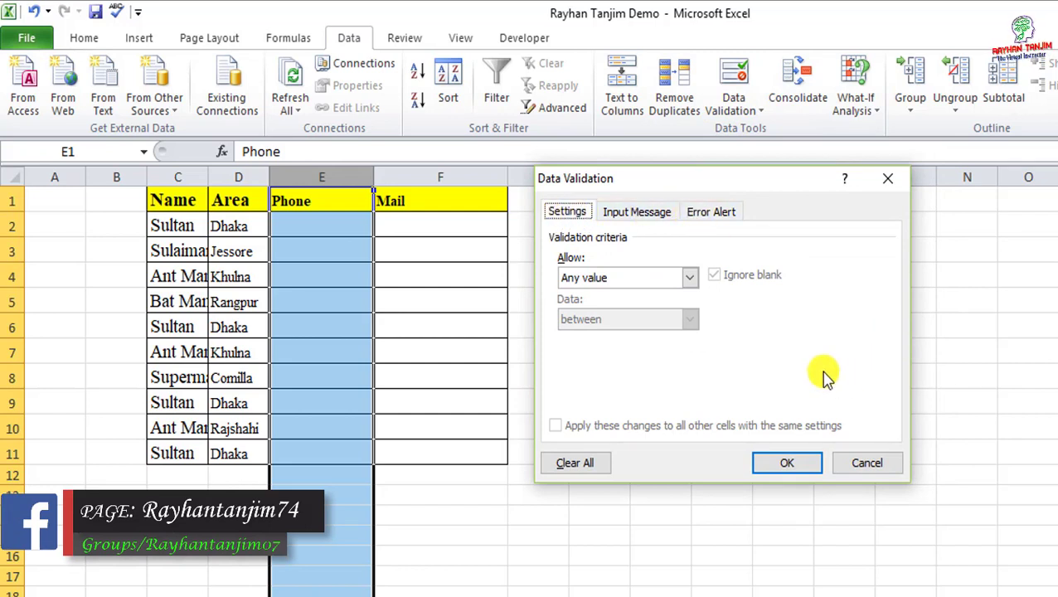
left_click(689, 278)
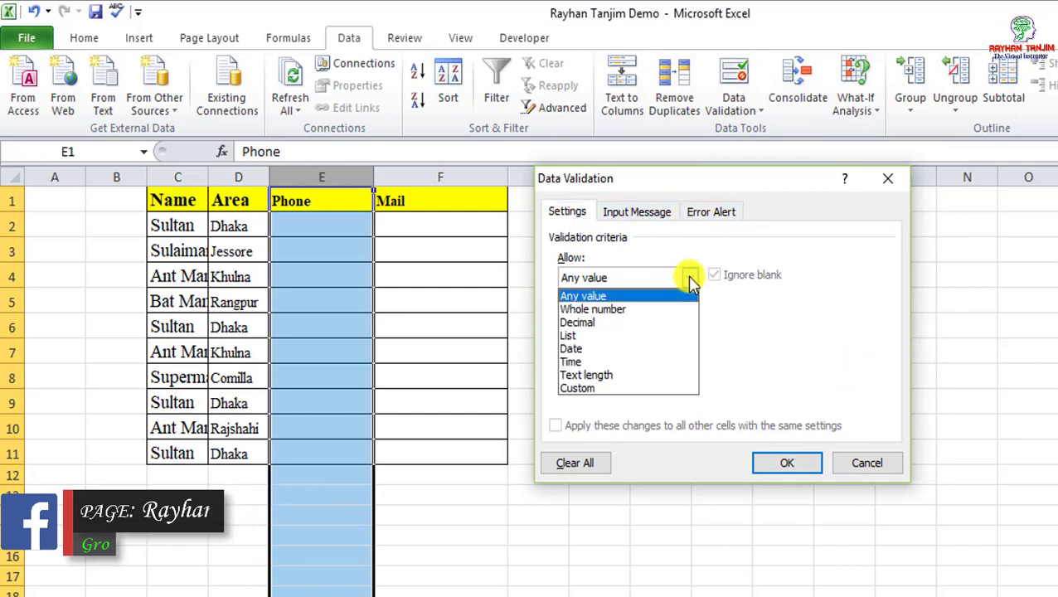
left_click(591, 389)
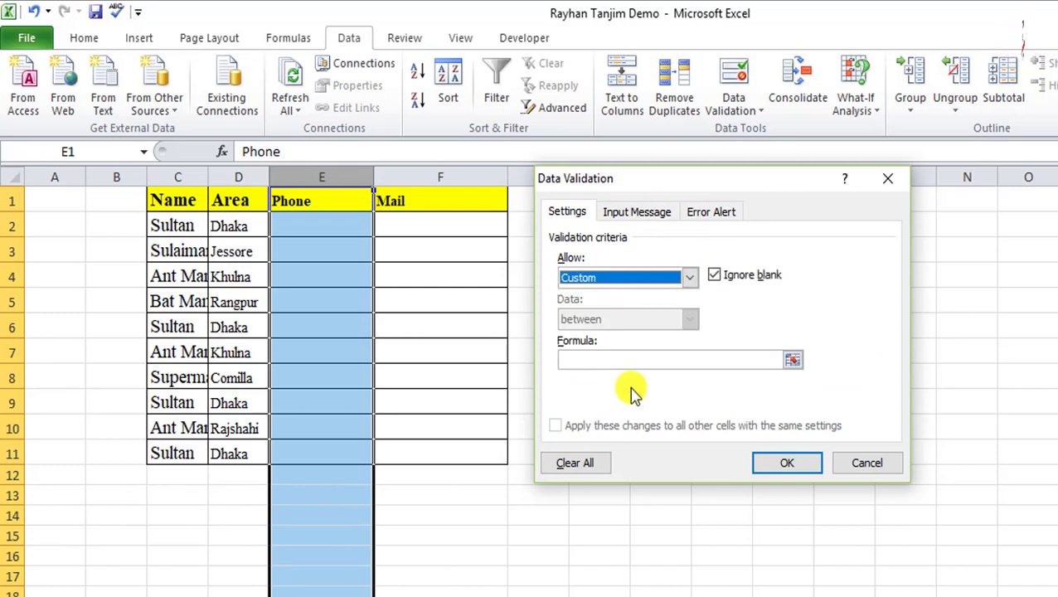
left_click(597, 361)
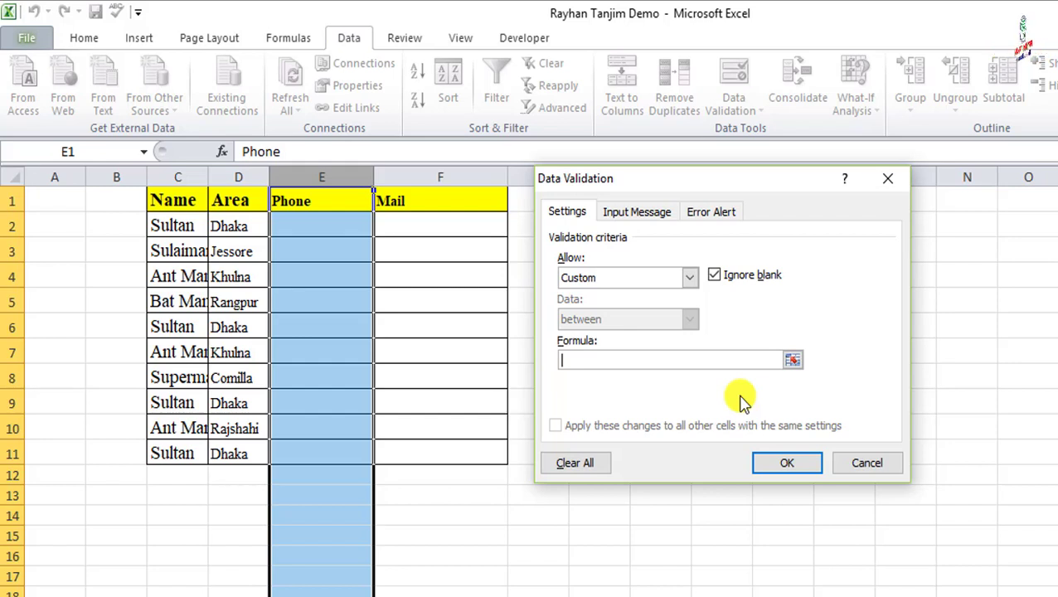
Enter =countif(E:E,E1)=1 as the Phone validation formula and apply it
type("=co")
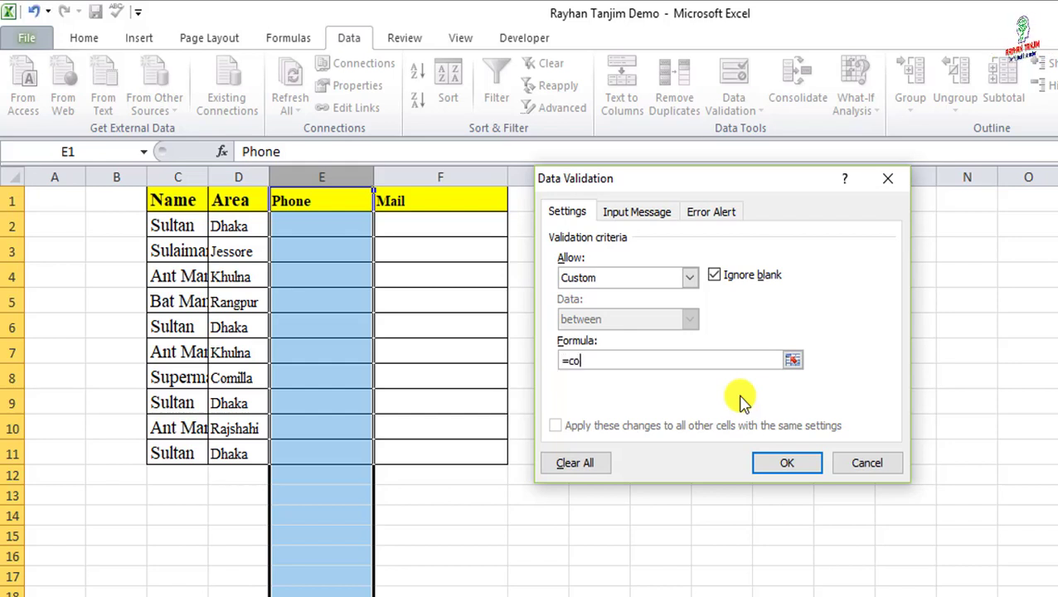
type("untif")
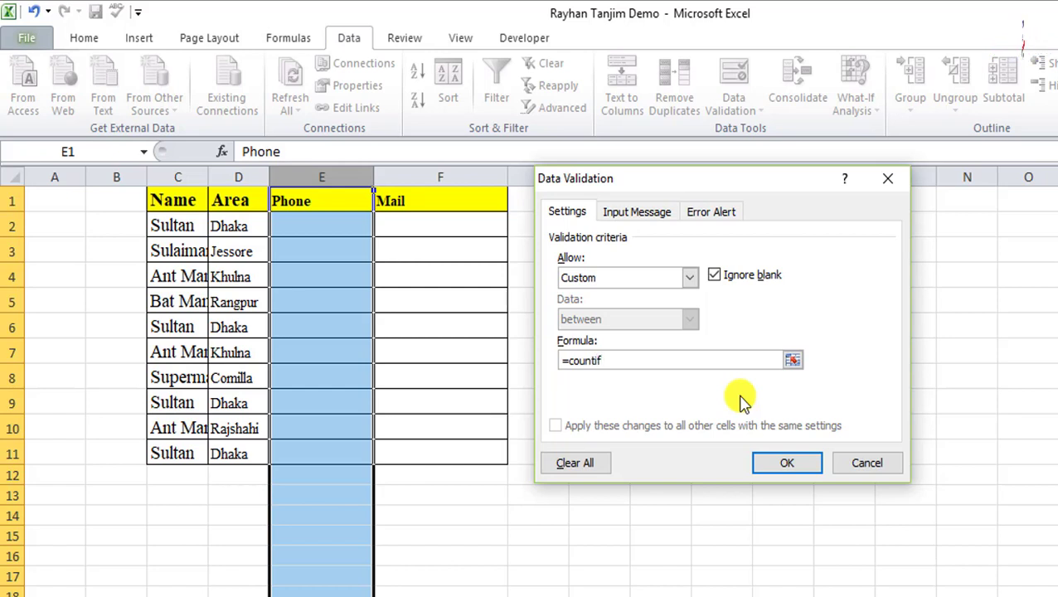
type("(")
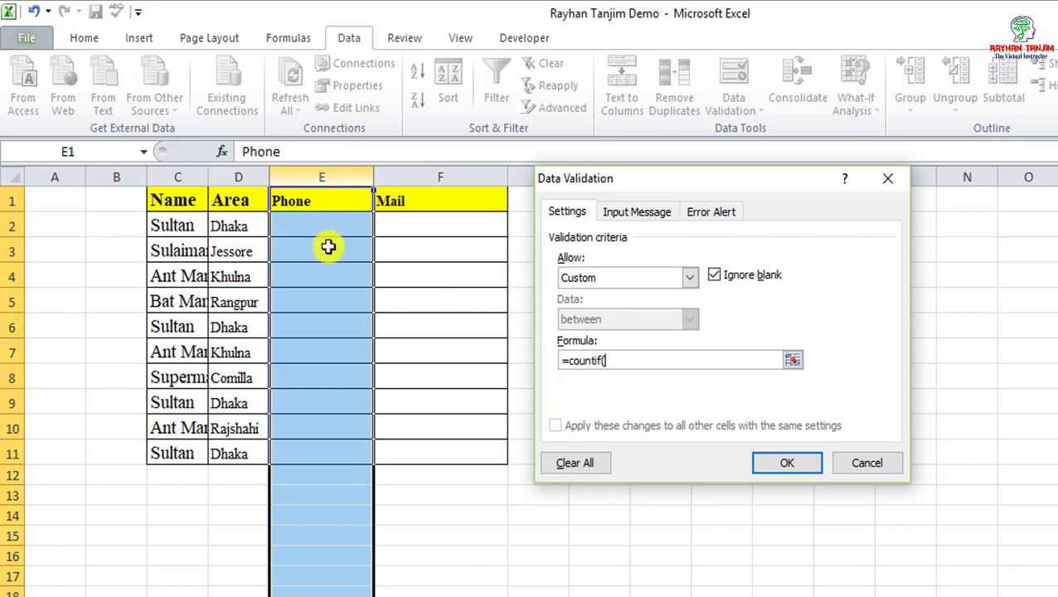
left_click(323, 176)
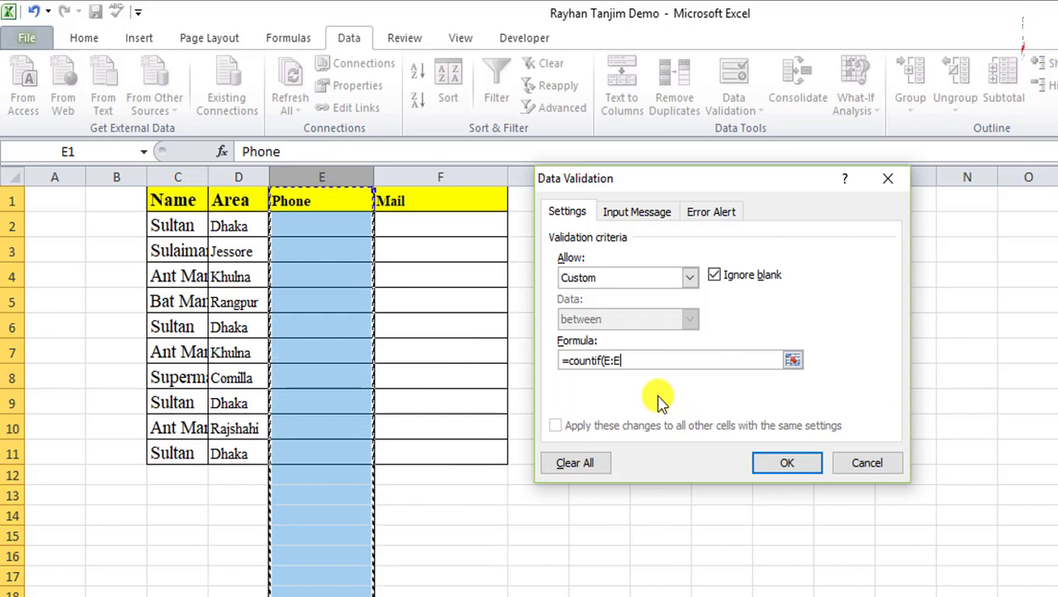
type(",")
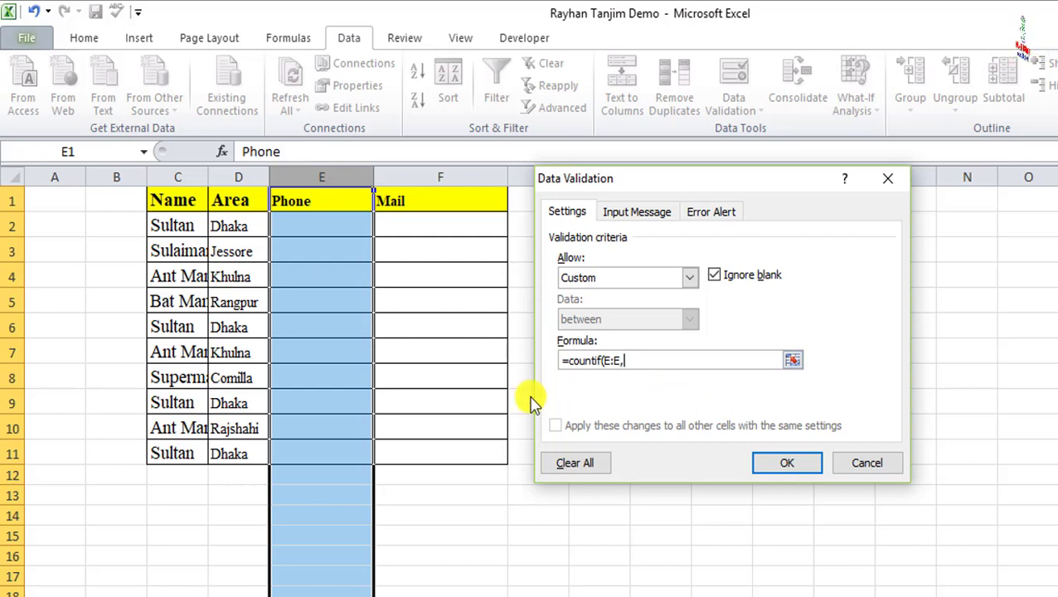
left_click(322, 205)
type(")")
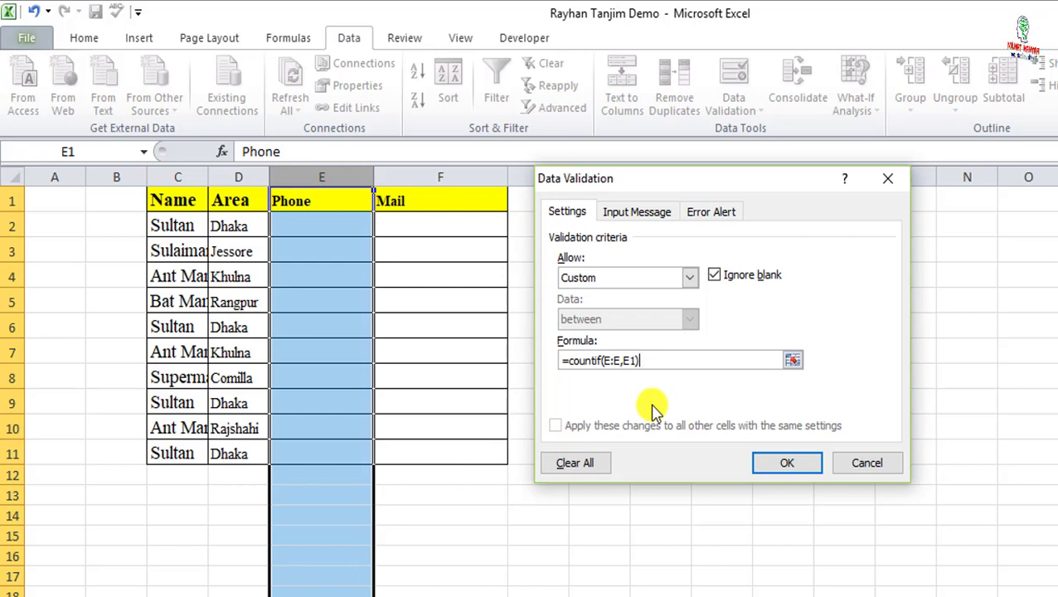
type("=")
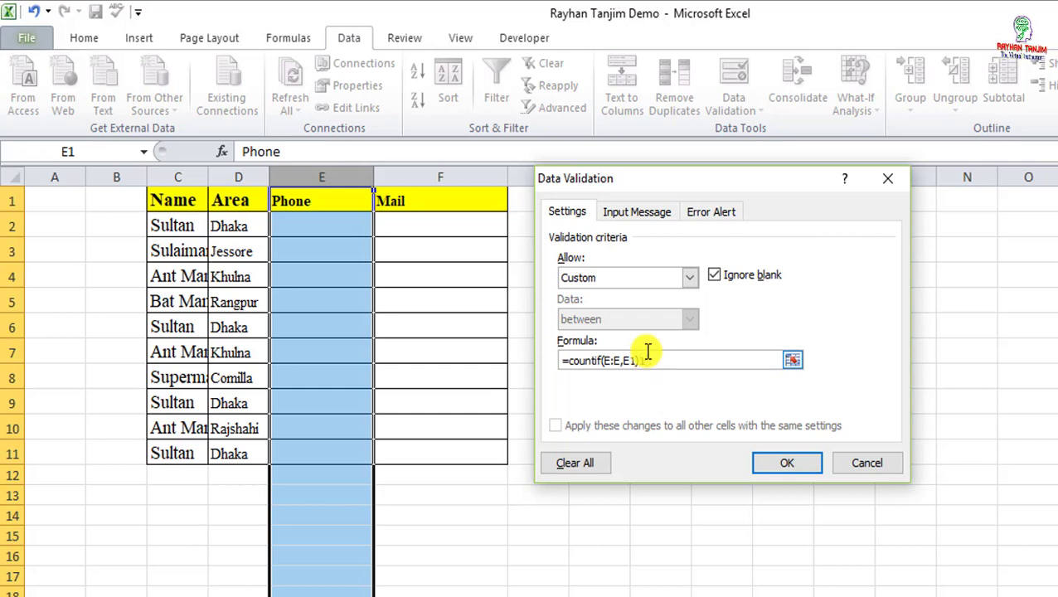
key("Right")
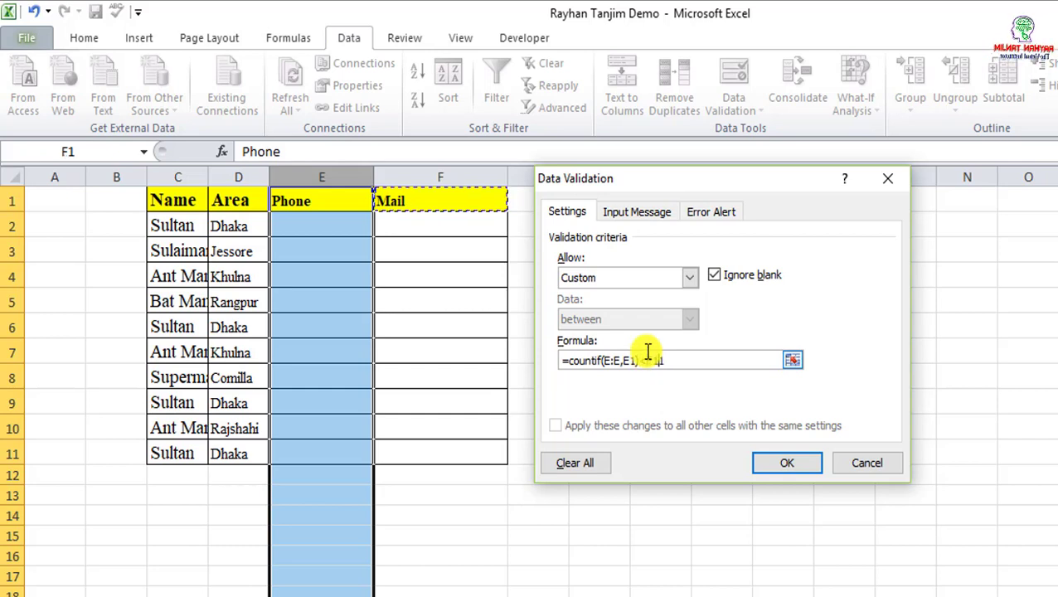
left_click_drag(647, 361, 718, 361)
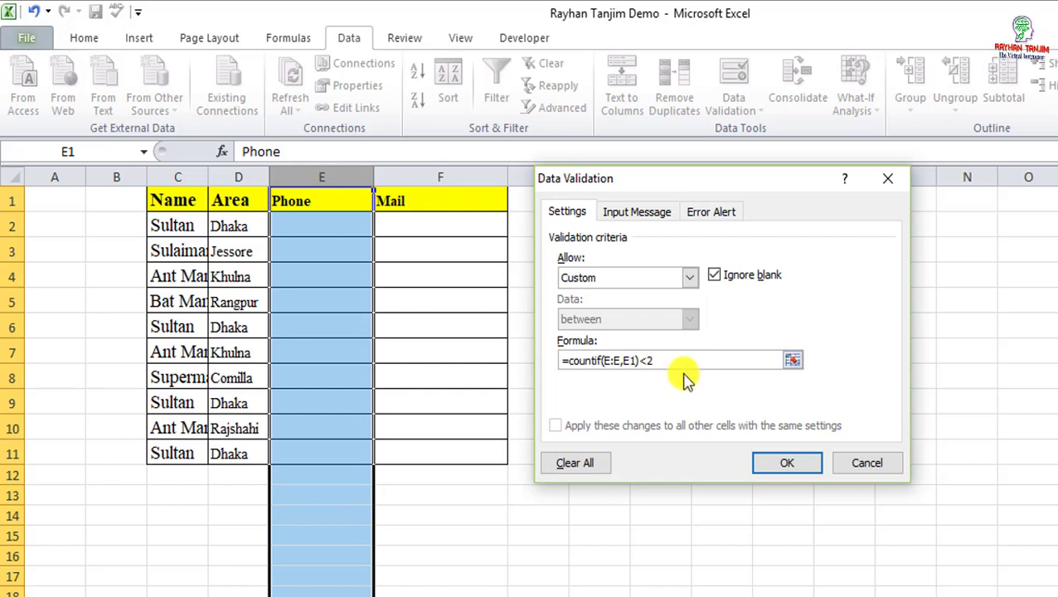
left_click_drag(641, 362, 682, 368)
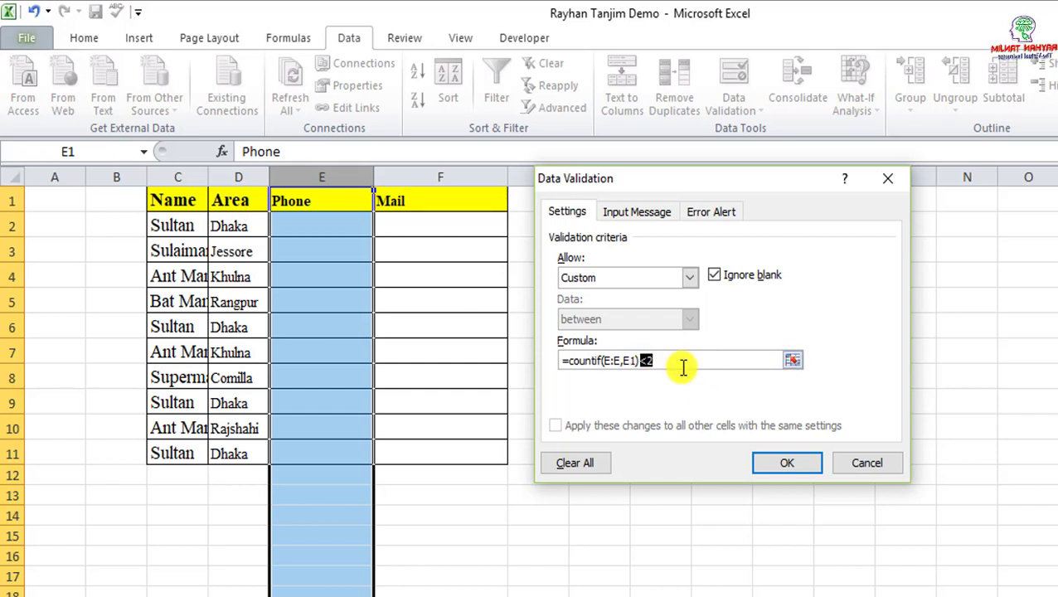
left_click(783, 465)
Enter 200 in E2 and check that a repeated 200 in E3 is rejected
left_click(338, 229)
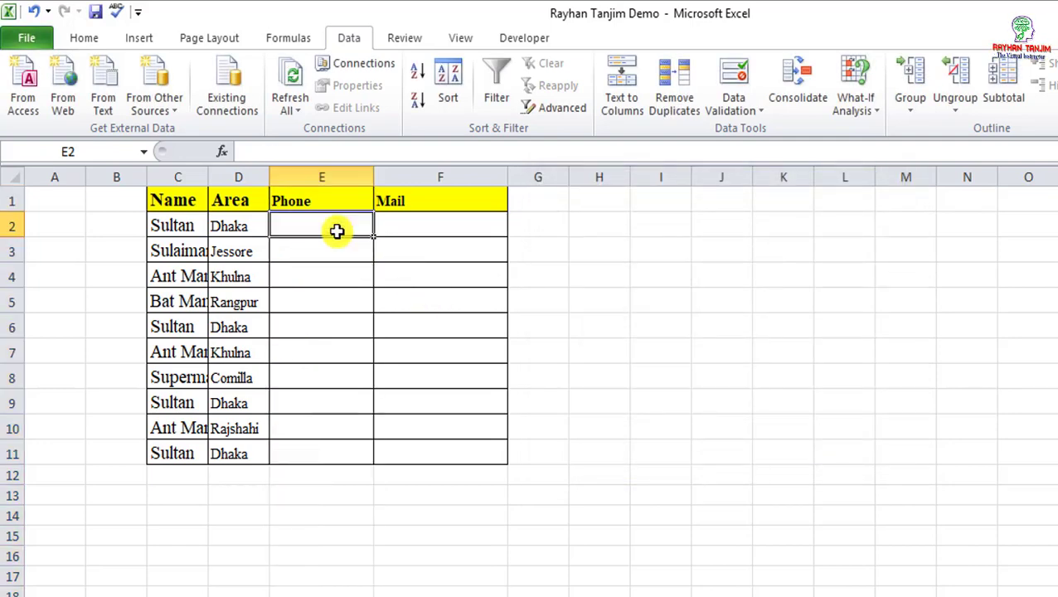
type("25")
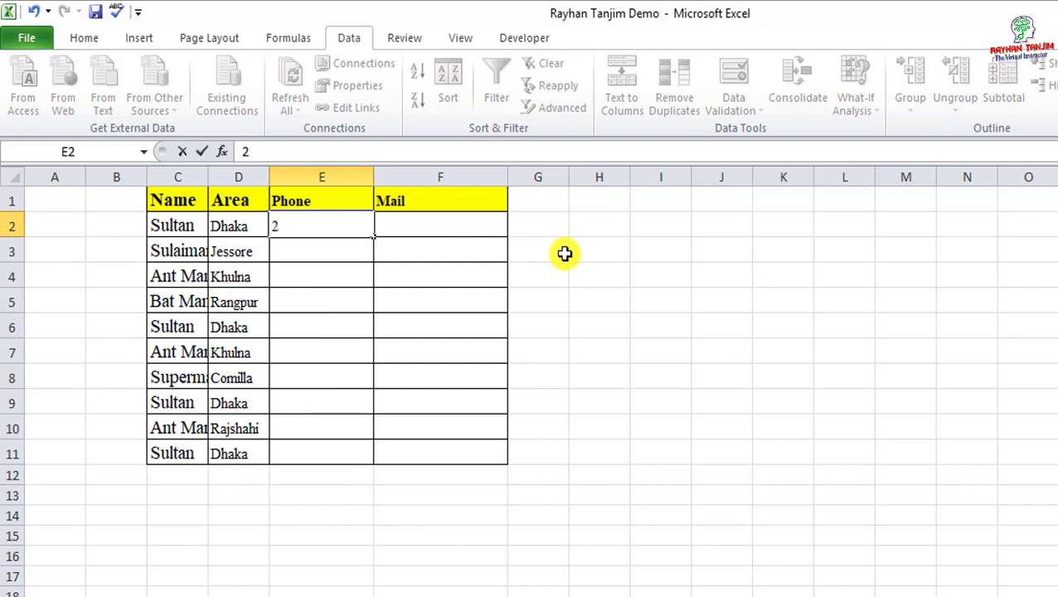
type("00")
left_click(631, 305)
left_click(365, 253)
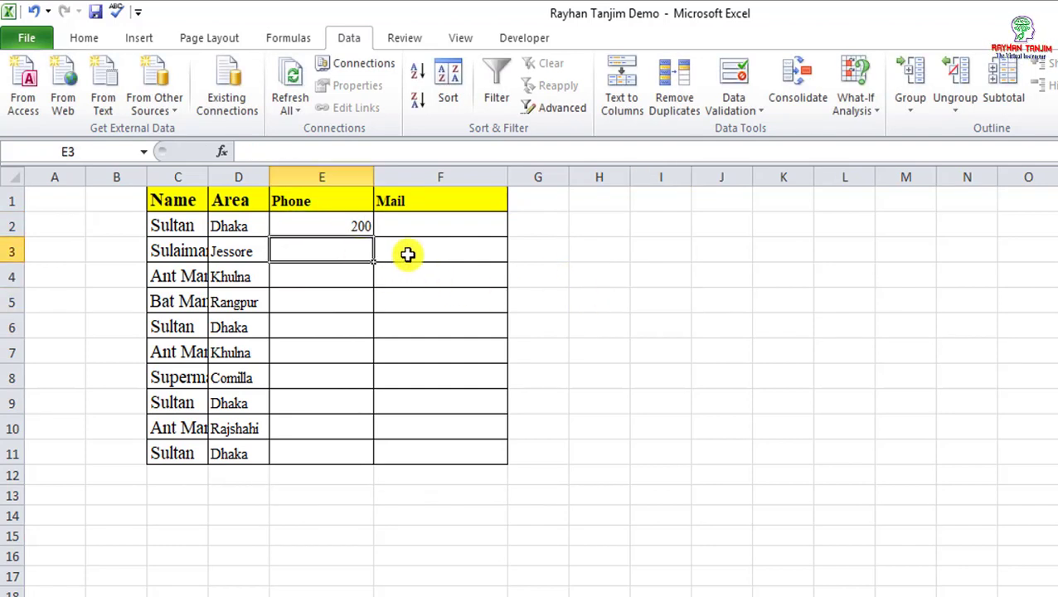
type("200")
key("Return")
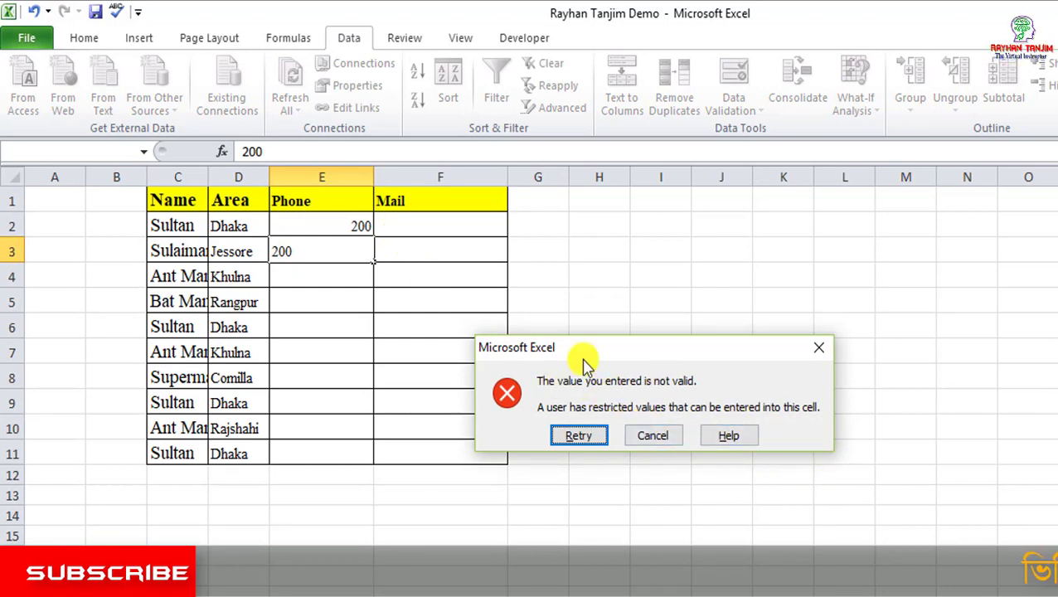
left_click(658, 436)
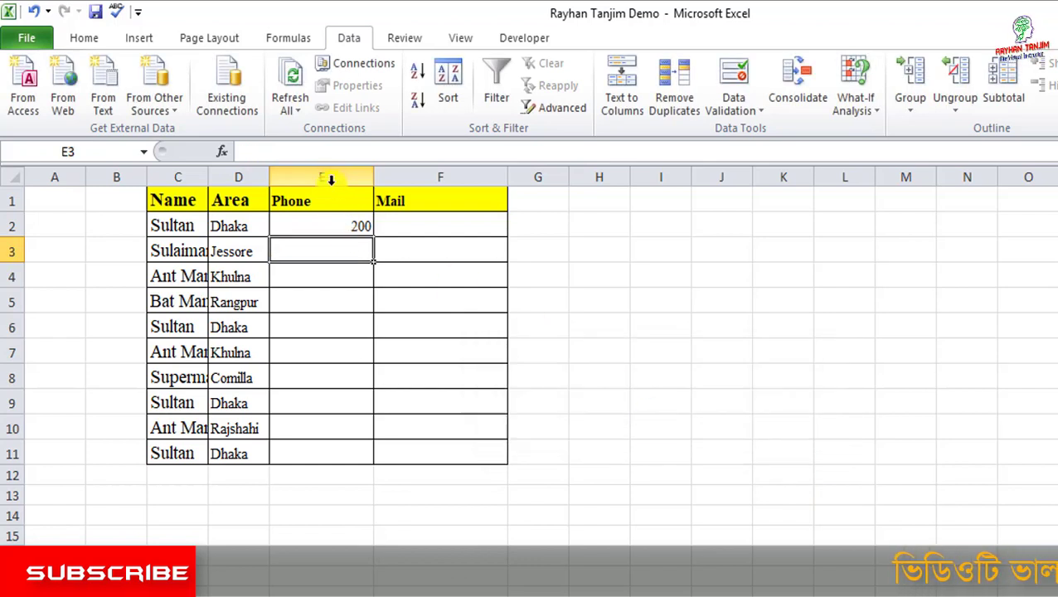
left_click(323, 177)
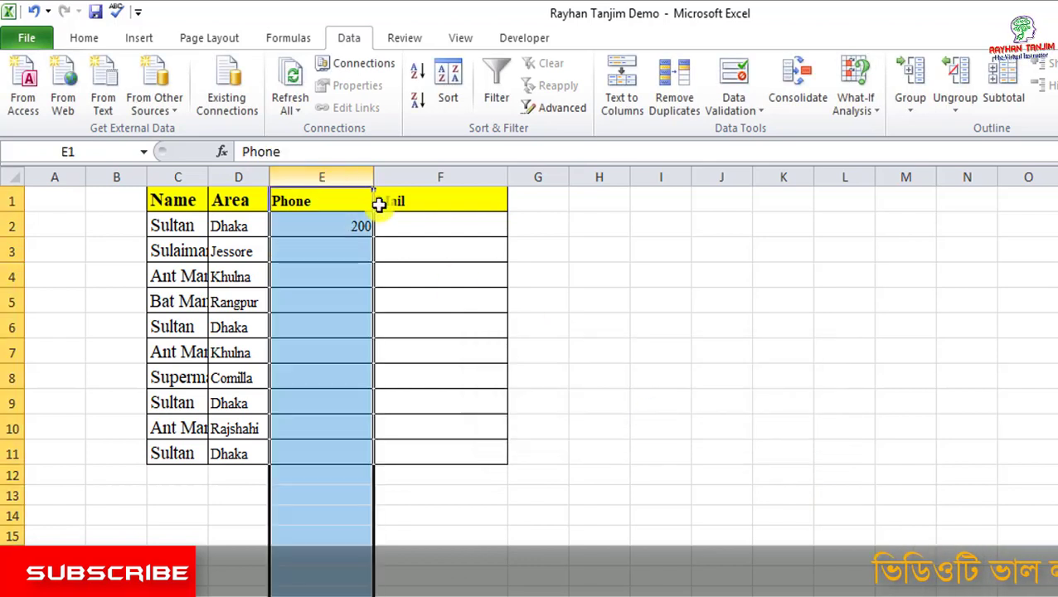
Set the Phone validation error message to "ঠিক ঠাক নাম্বার বসান"
left_click(734, 108)
left_click(754, 133)
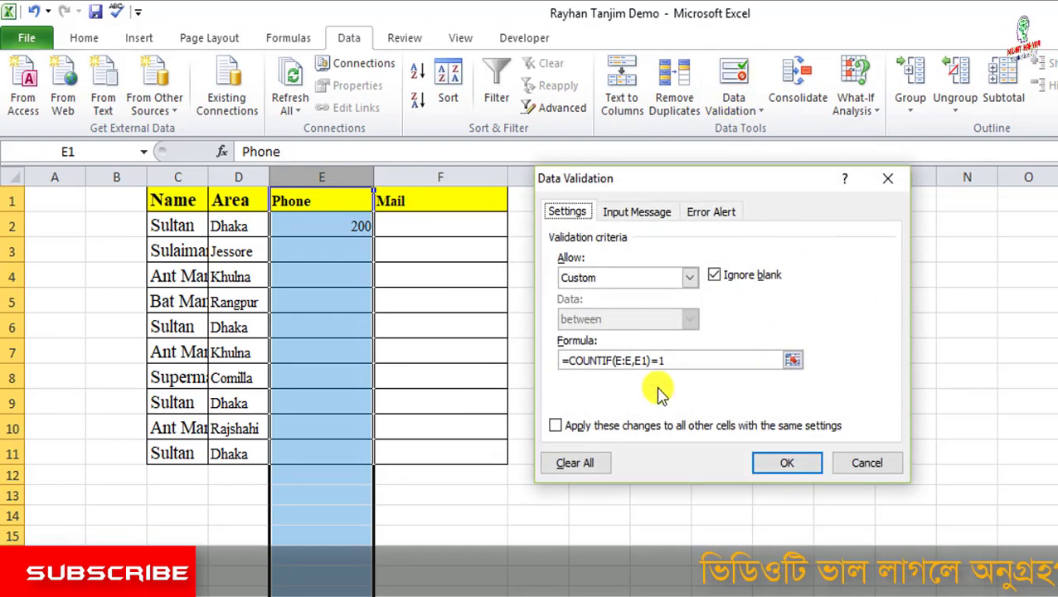
left_click(713, 214)
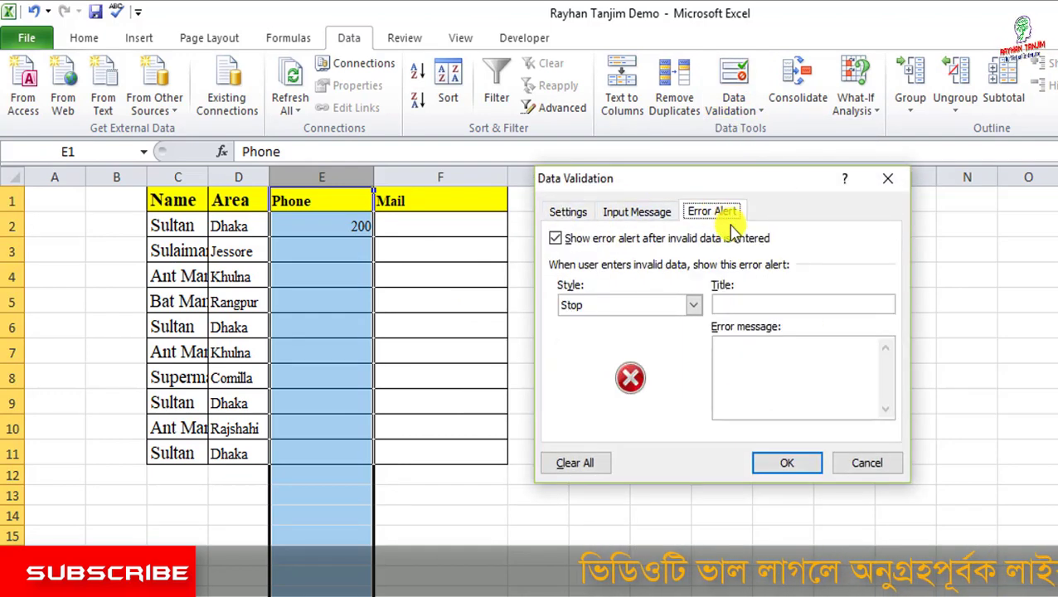
left_click(750, 362)
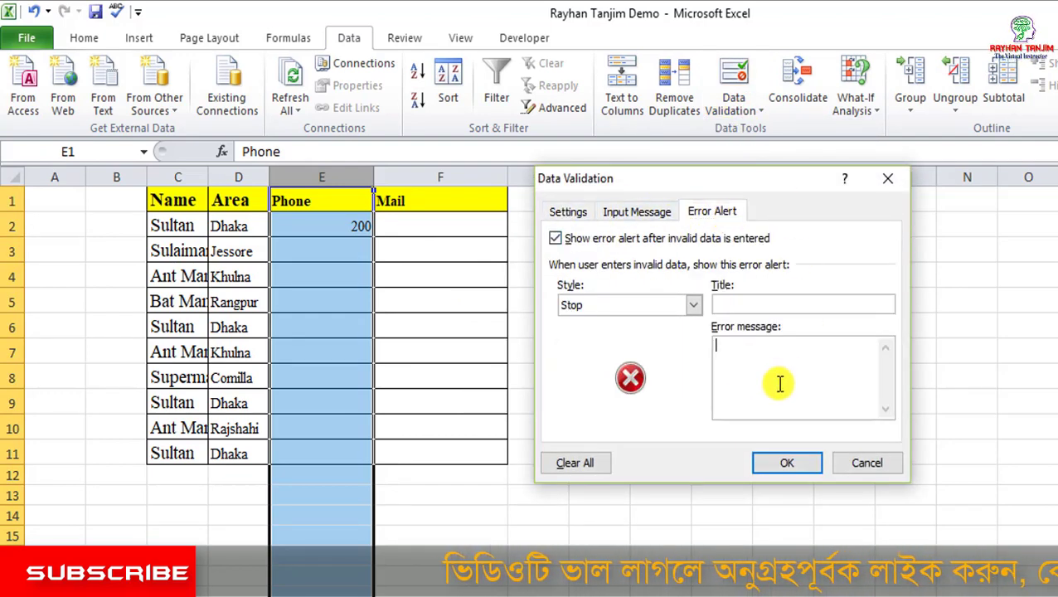
type("THik THak ")
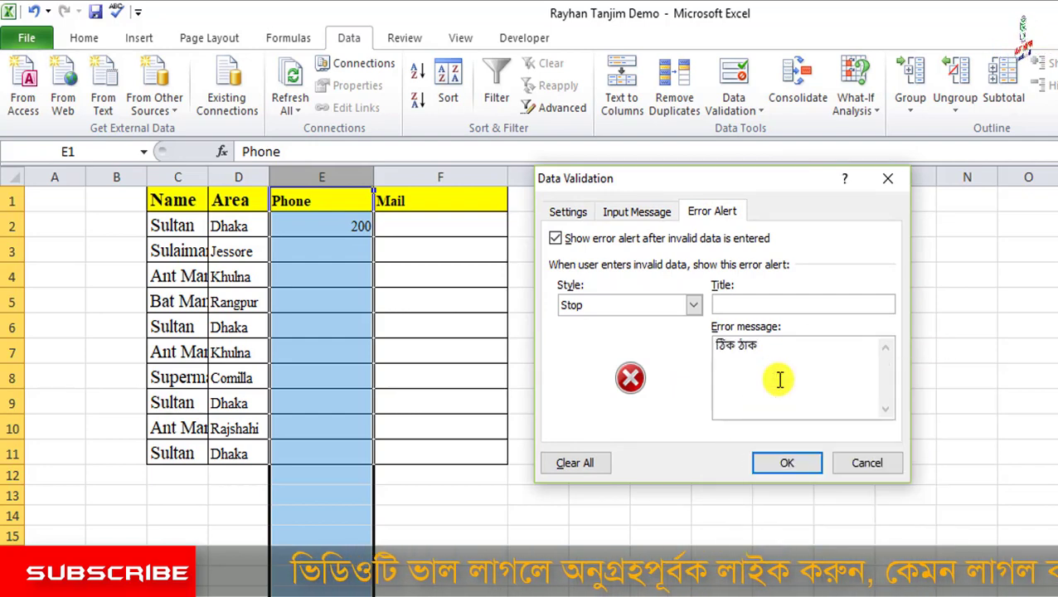
type("nambar bosan")
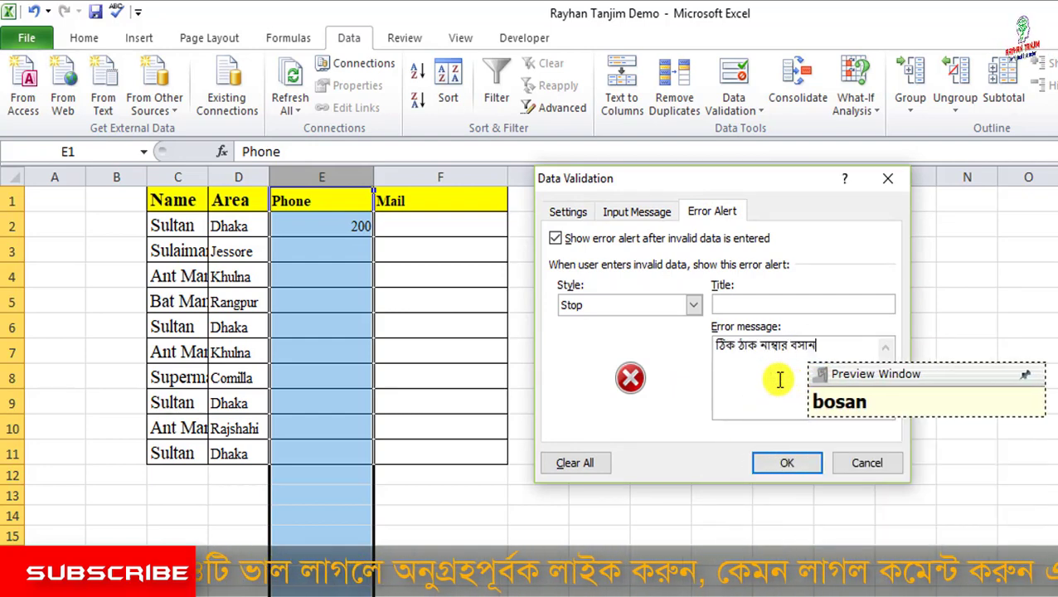
left_click(791, 464)
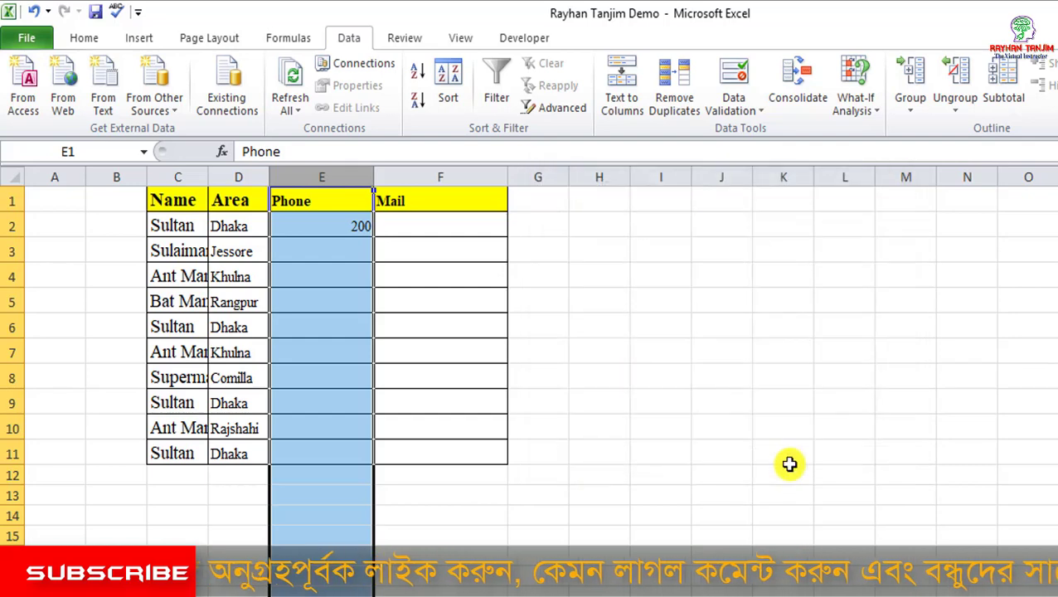
Retype 200 in E3 to confirm the custom error message appears
left_click(440, 352)
left_click(340, 258)
type("200")
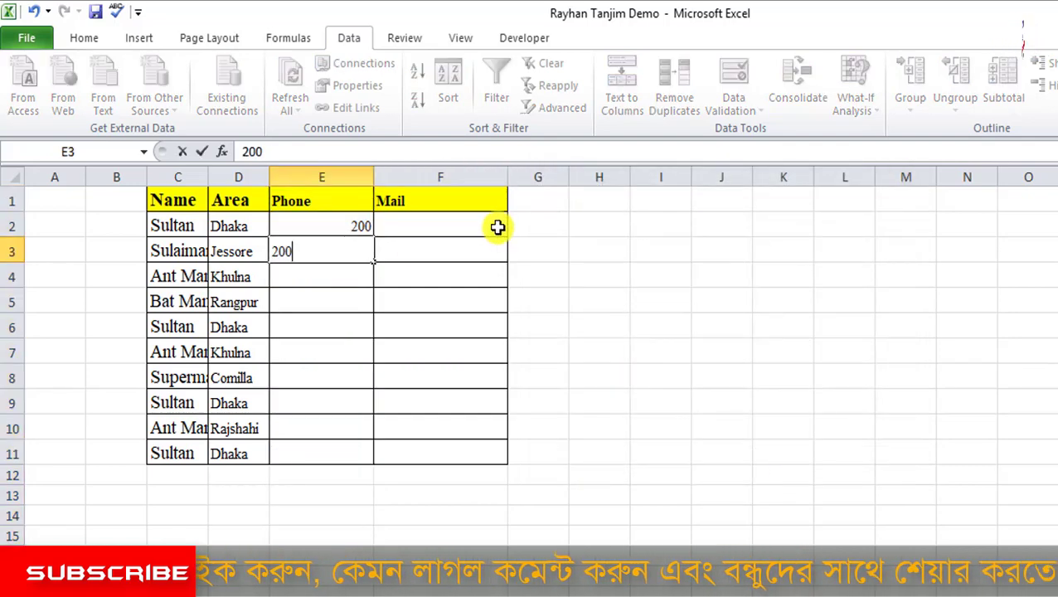
key("Return")
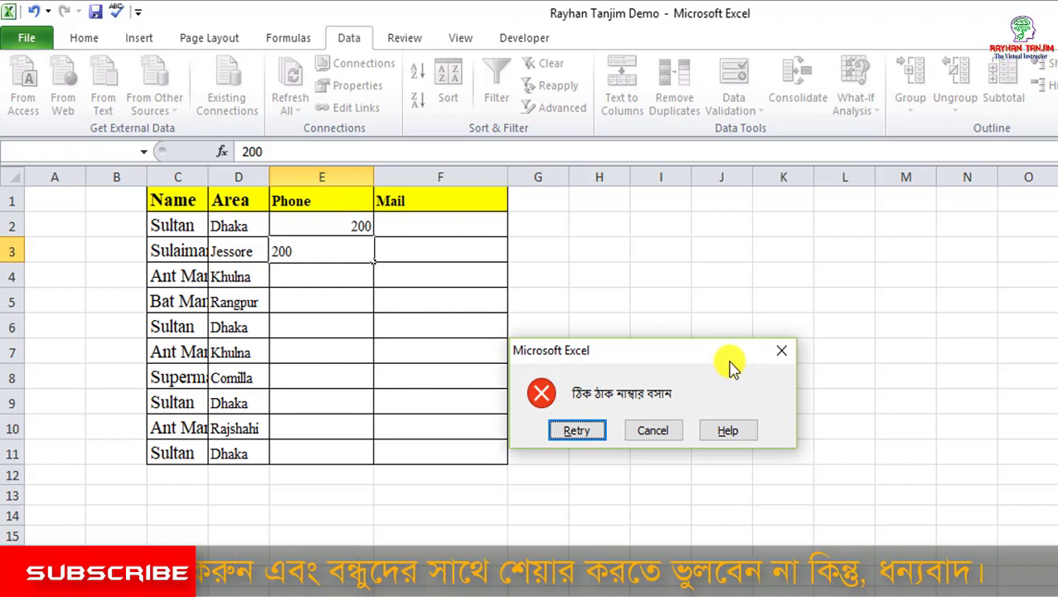
left_click(779, 352)
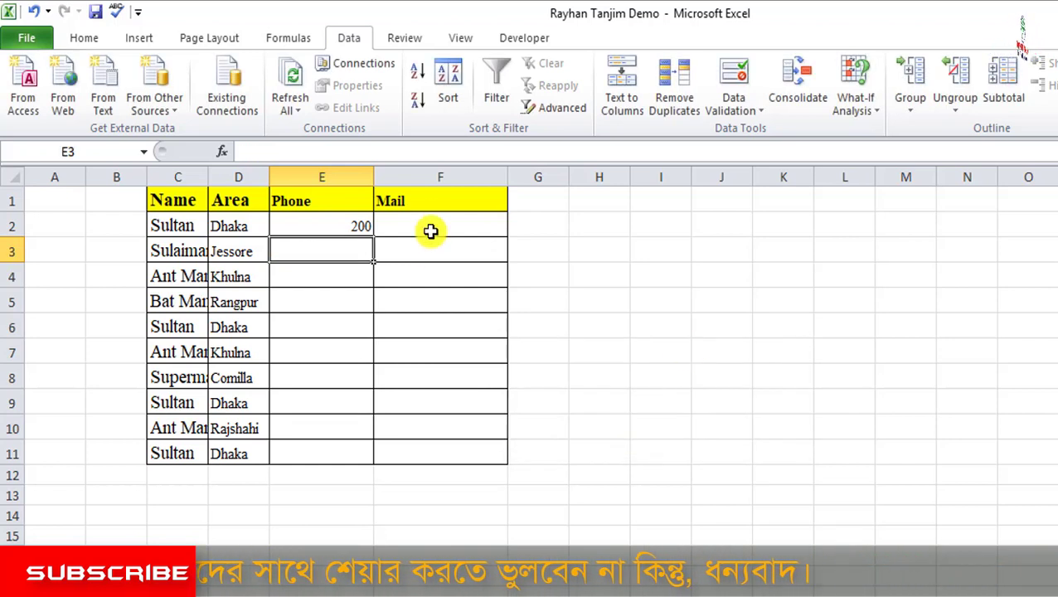
left_click(437, 177)
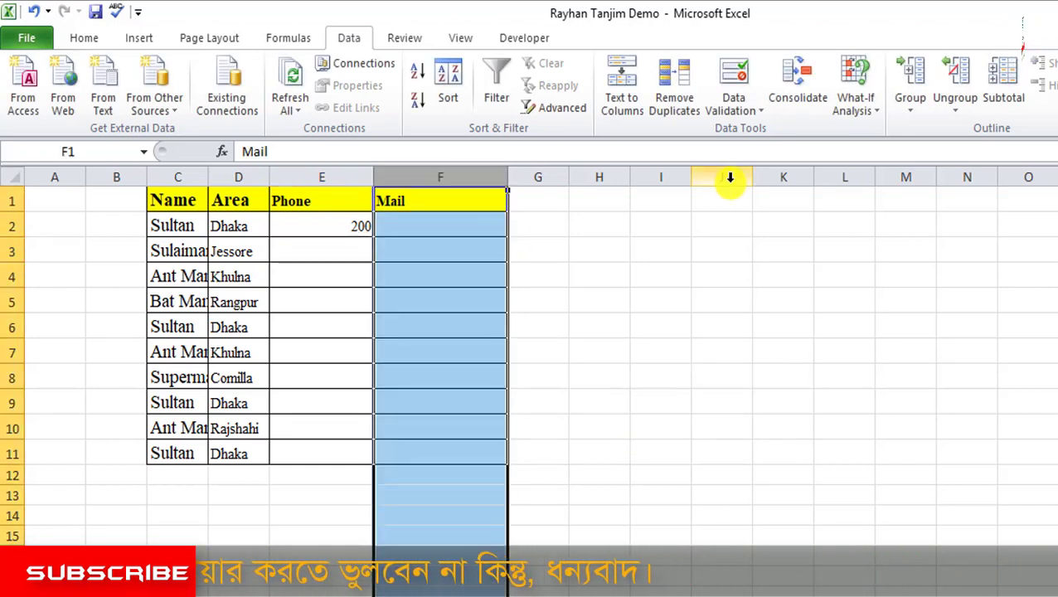
Open Data Validation for column F and set Allow to Custom
left_click(736, 116)
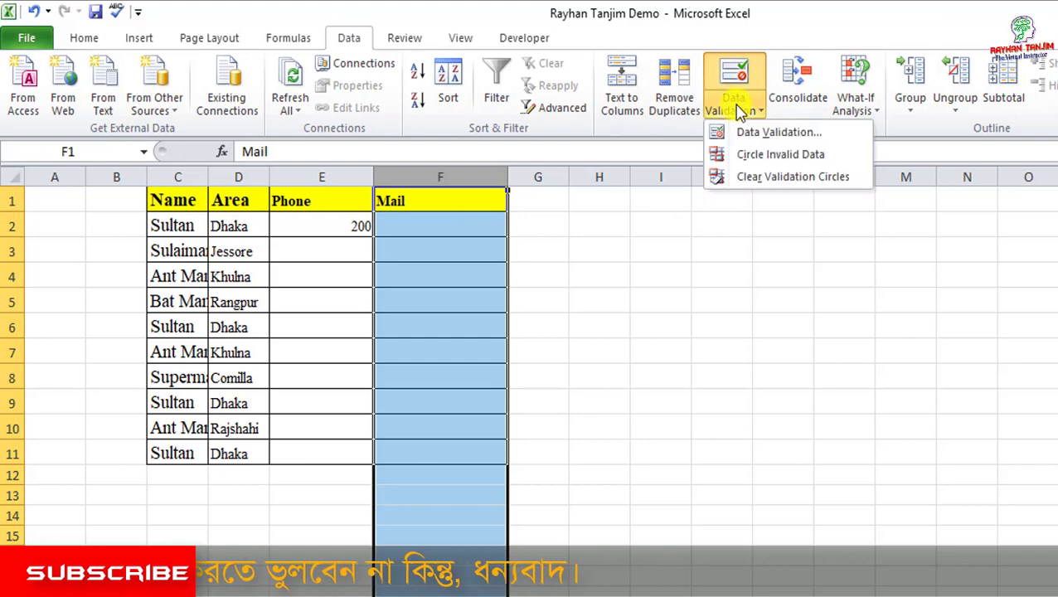
left_click(756, 133)
left_click(578, 213)
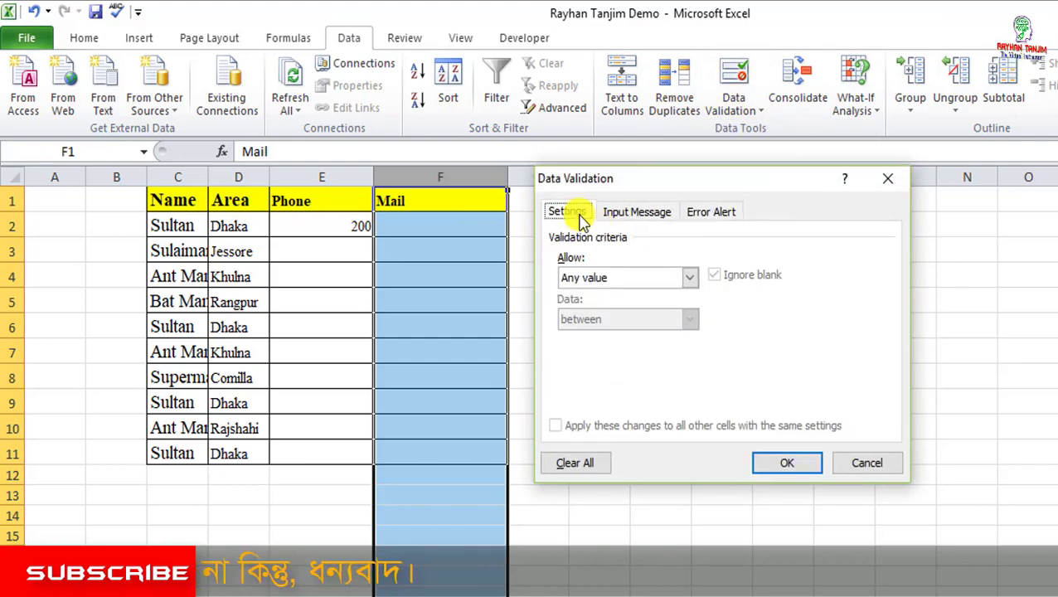
left_click(689, 278)
left_click(639, 387)
left_click(625, 356)
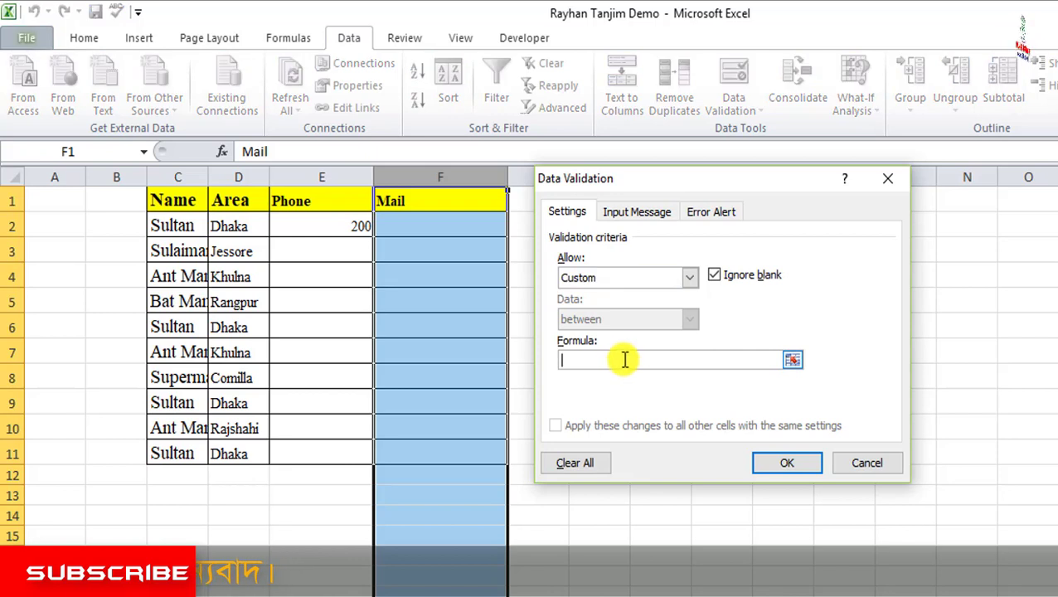
Enter =countif(F:F,F1)<2 as the Mail validation formula and apply it
type("=")
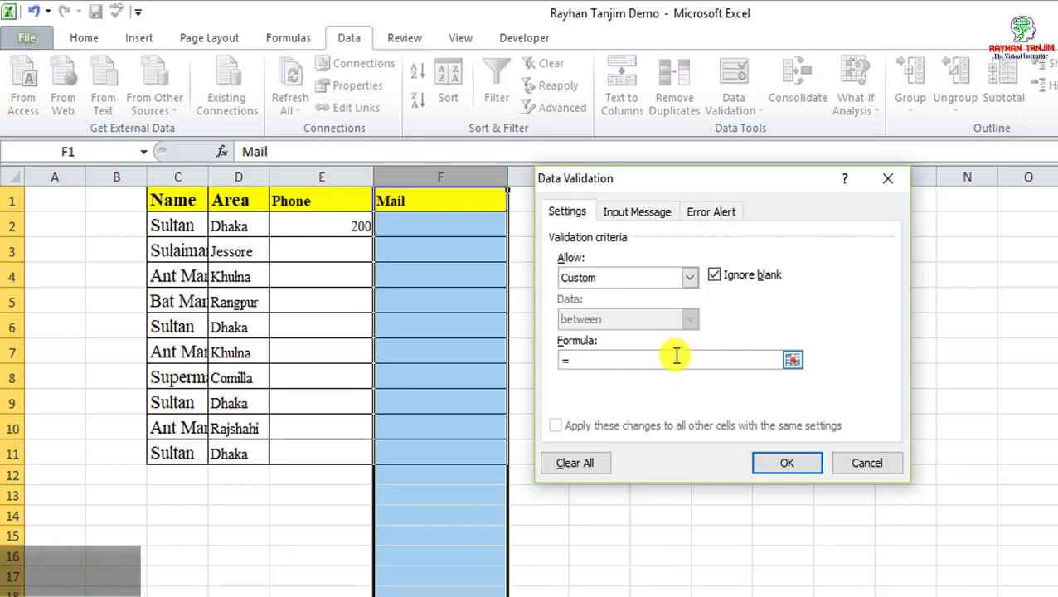
type("countif(")
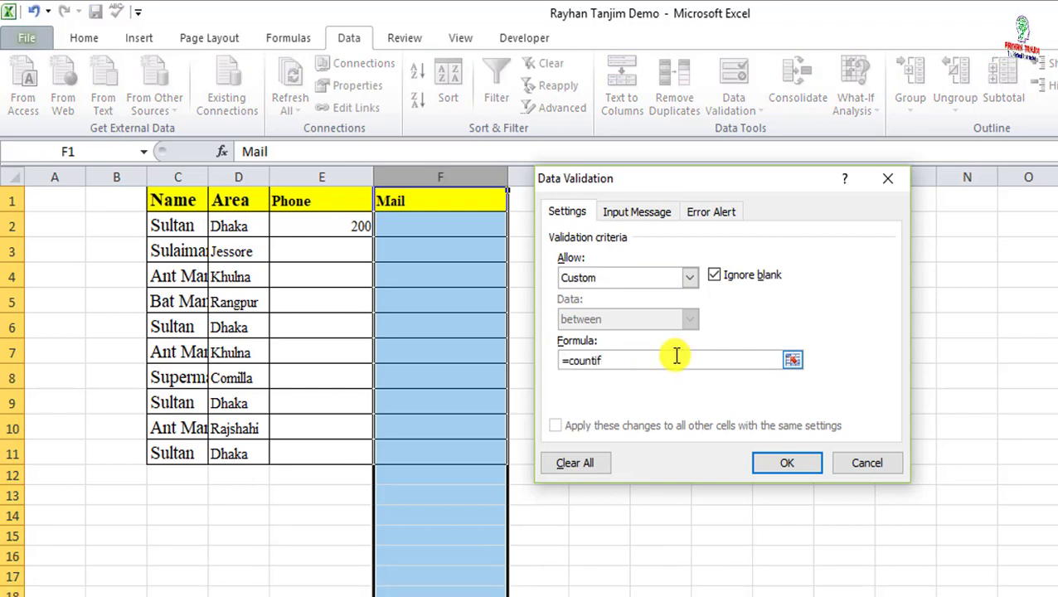
left_click(440, 176)
type(",")
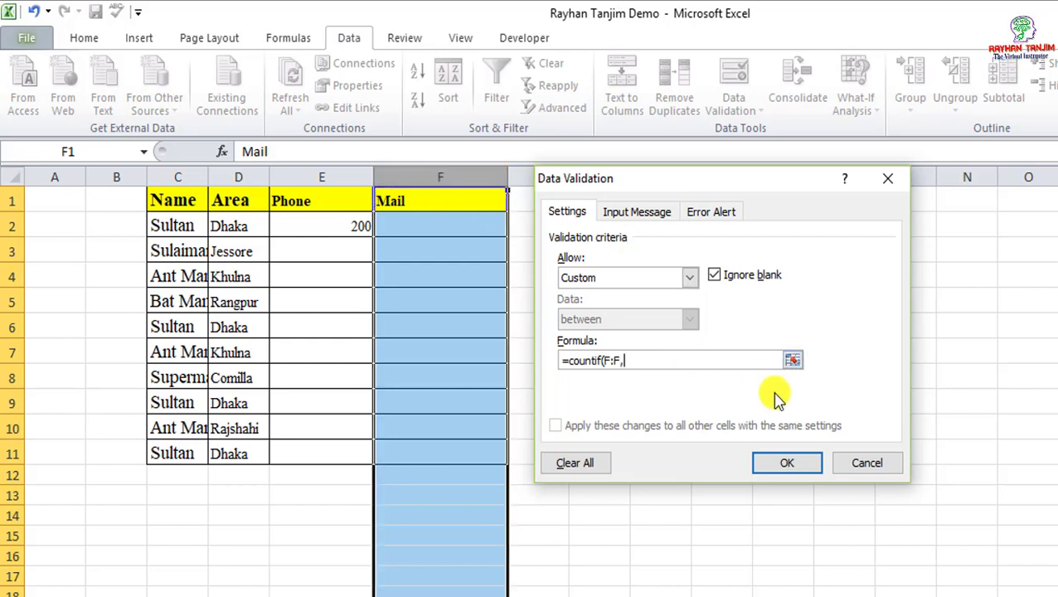
left_click(471, 200)
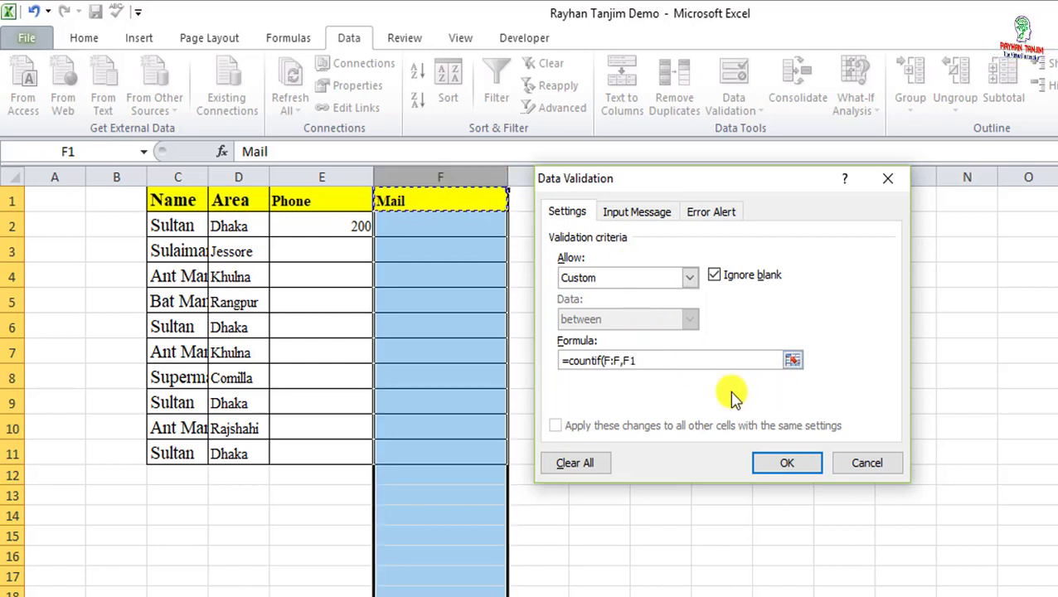
type(")<2")
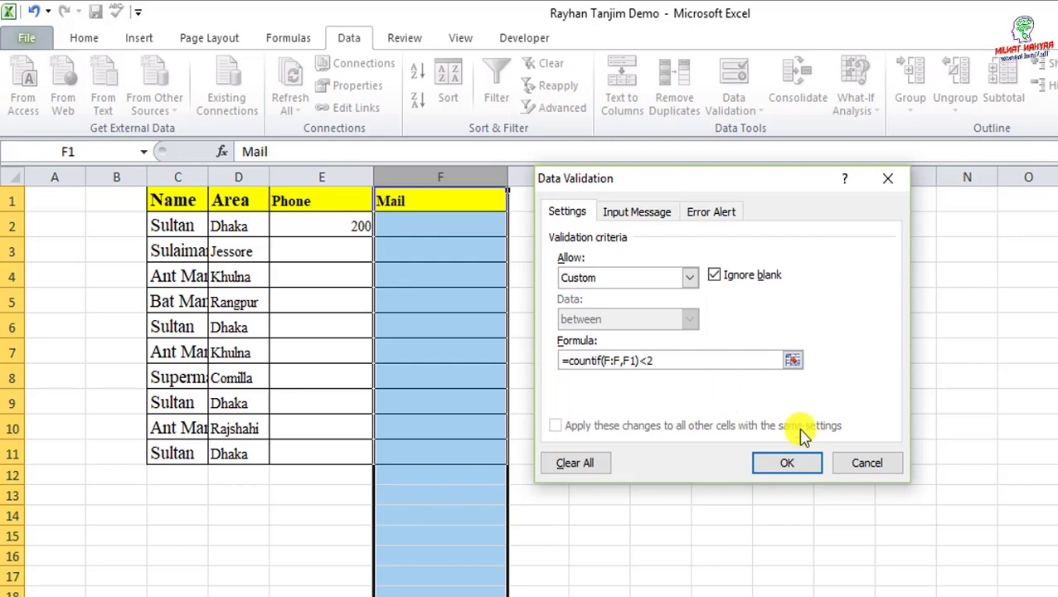
left_click(796, 461)
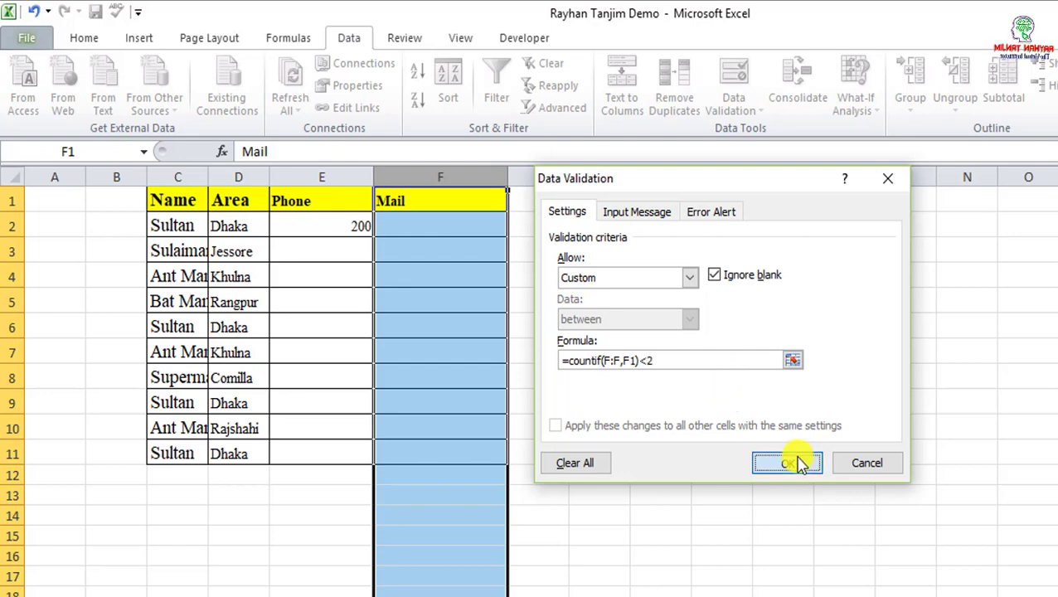
left_click(430, 231)
Enter a sample e-mail address in F2, then repeat it in F3 to trigger the warning
type("abc@")
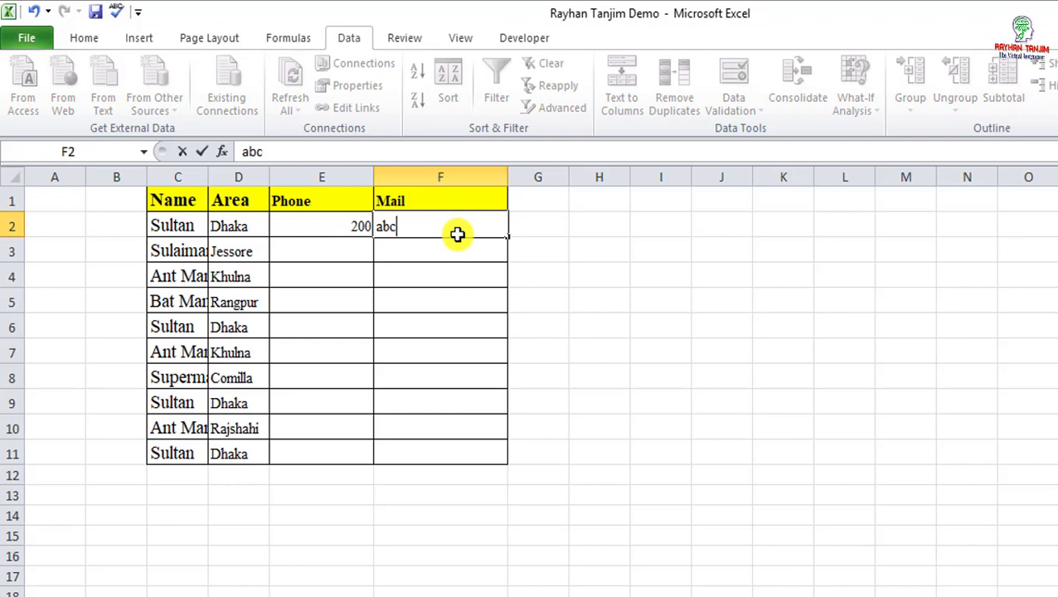
type("yahooo.com")
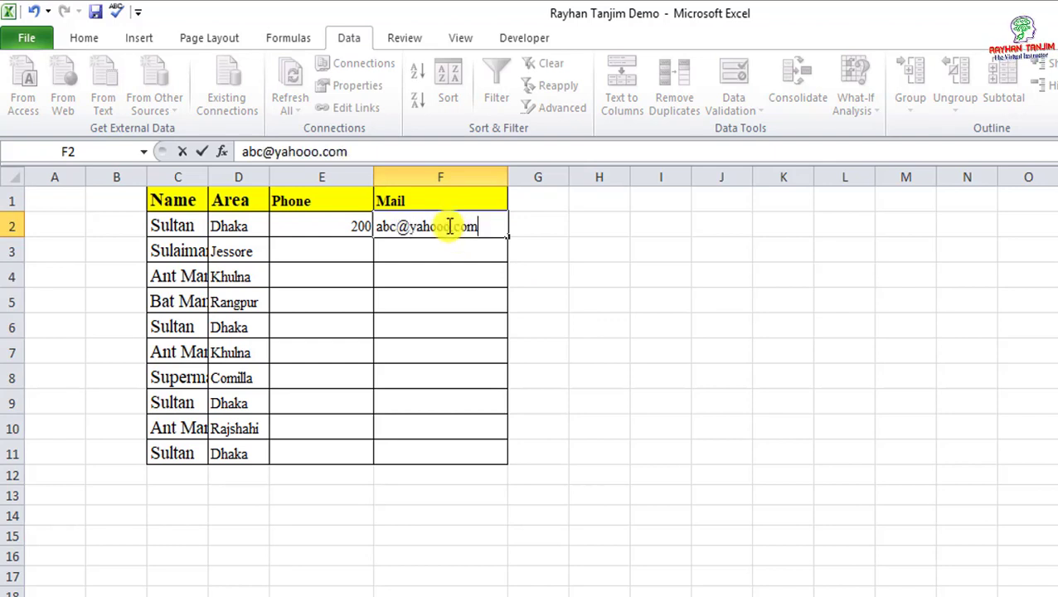
left_click(446, 225)
key("BackSpace")
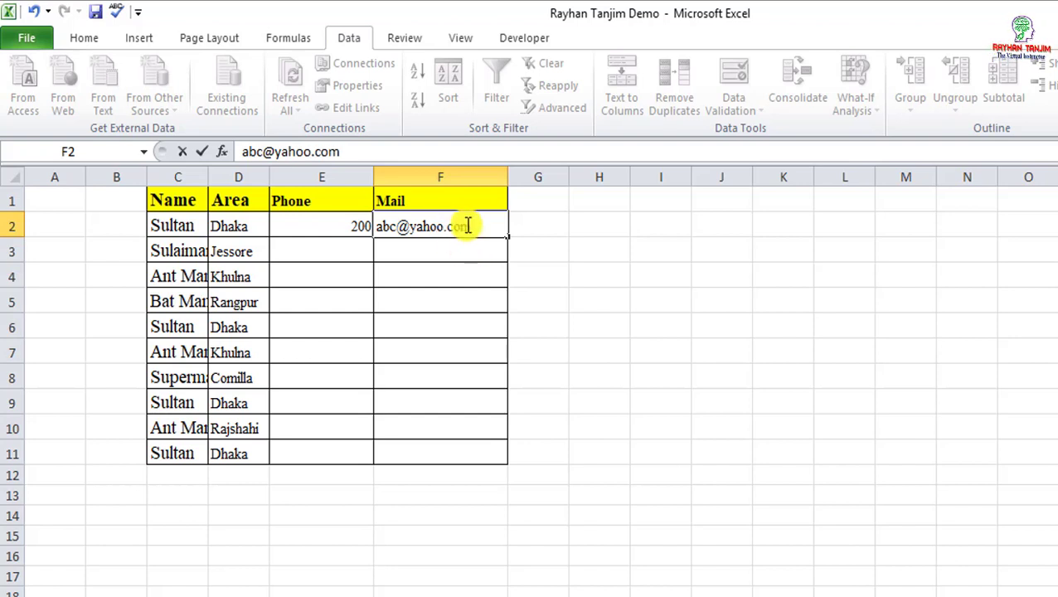
left_click(467, 252)
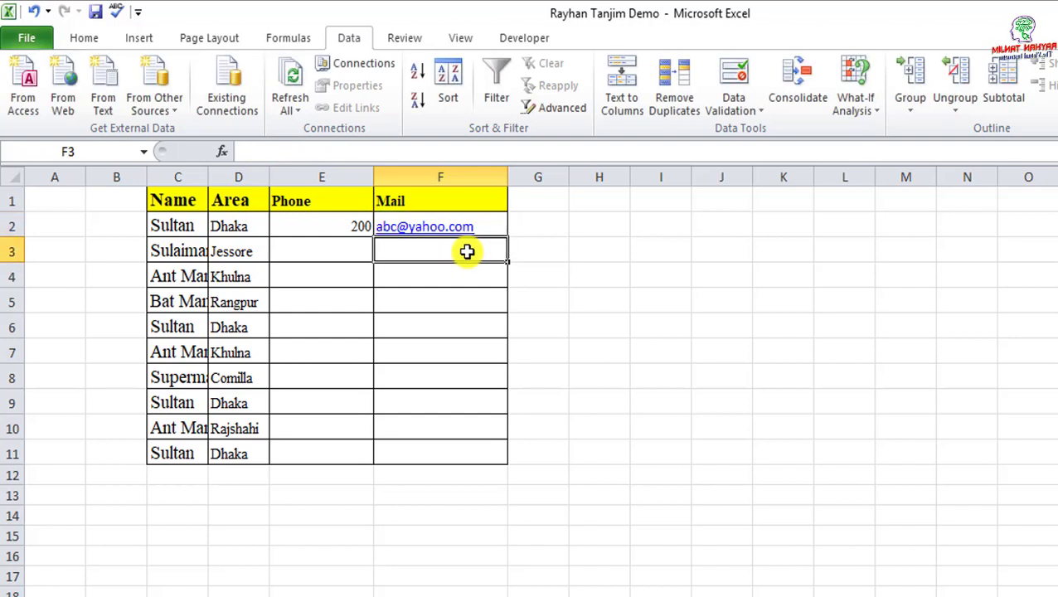
type("abc@yahoo.com")
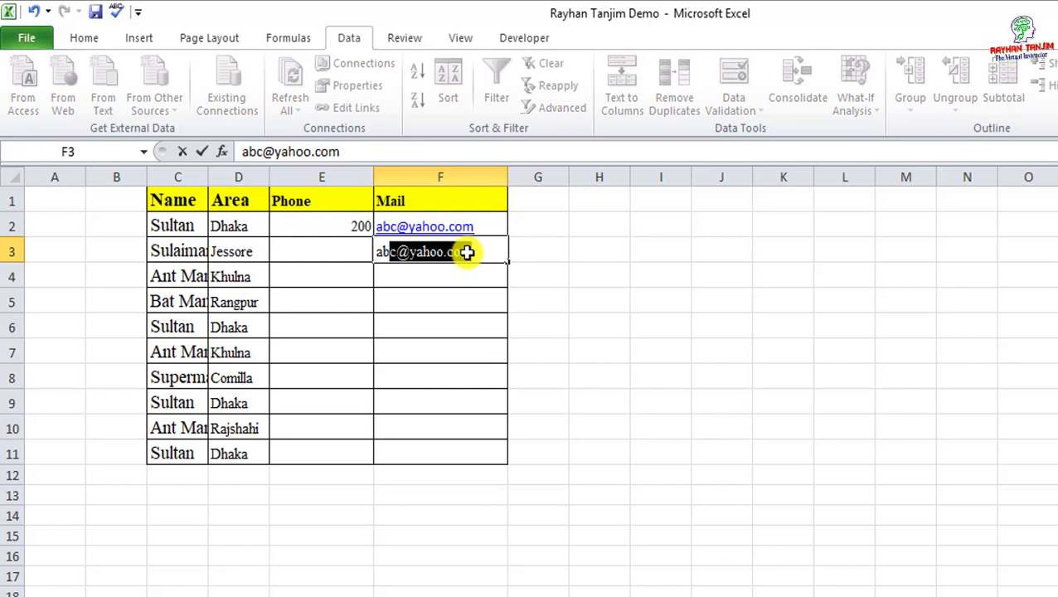
key("Return")
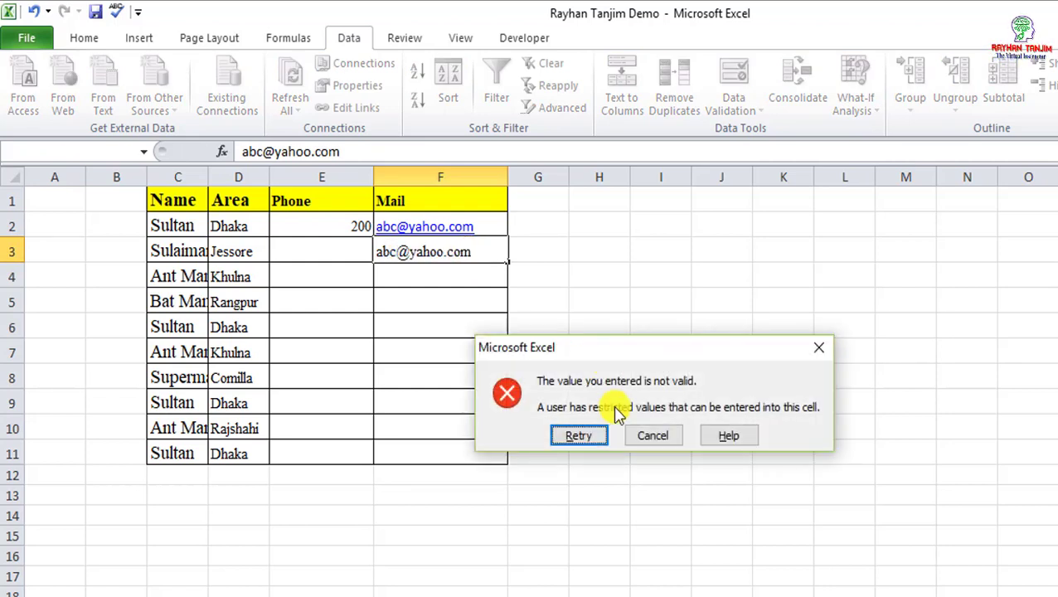